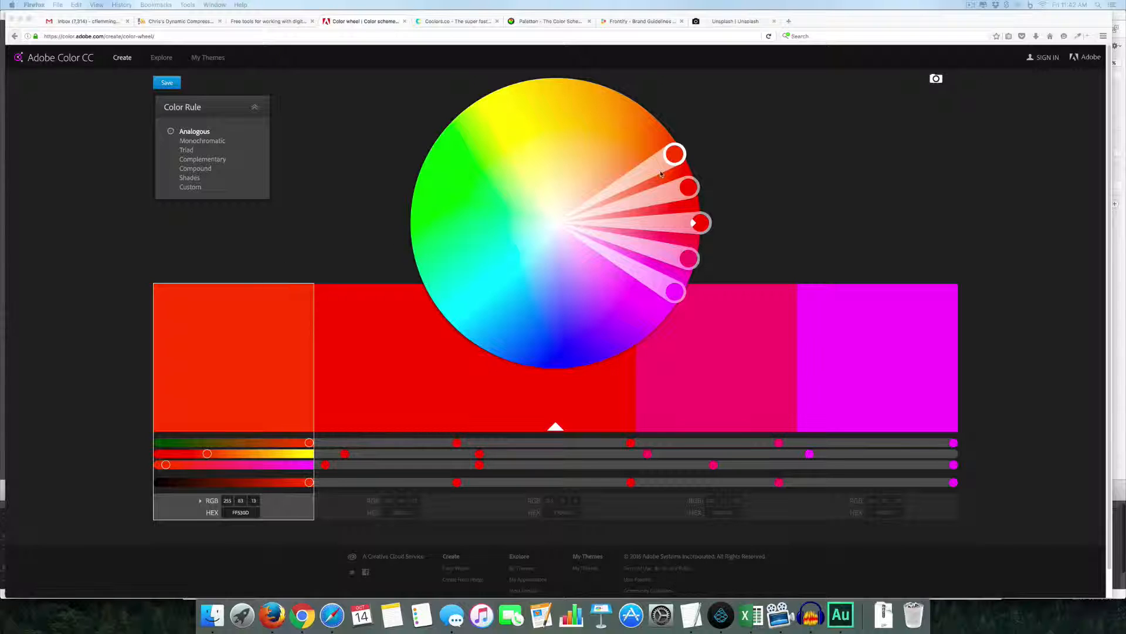
Step: Shift the analogous scheme's outermost colour to yellow, and switch to the Monochromatic color rule with one shade moved closer to the wheel's centre
{"action": "left_click", "coordinate": [605, 143]}
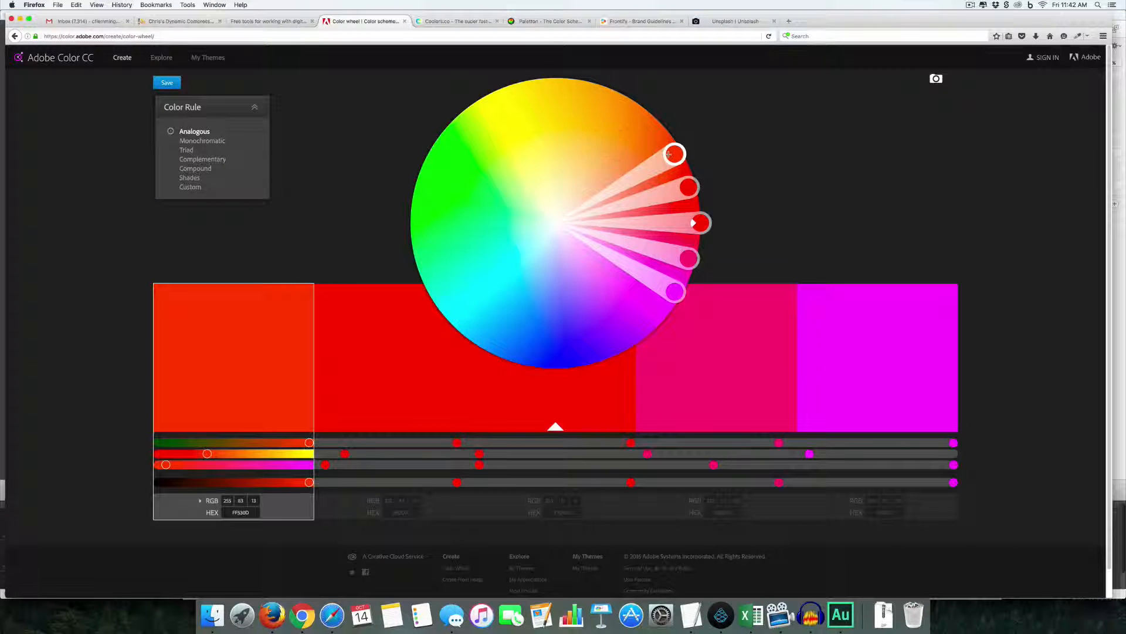
{"action": "left_click_drag", "start_coordinate": [589, 131], "coordinate": [522, 132]}
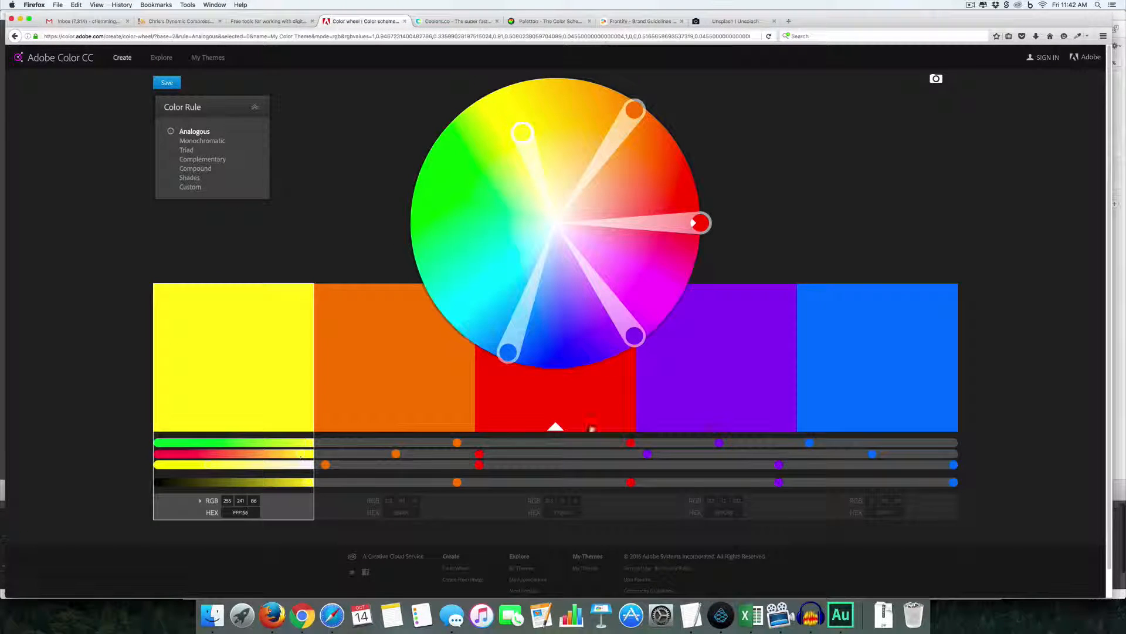
{"action": "left_click", "coordinate": [209, 141]}
{"action": "left_click_drag", "start_coordinate": [657, 223], "coordinate": [604, 220]}
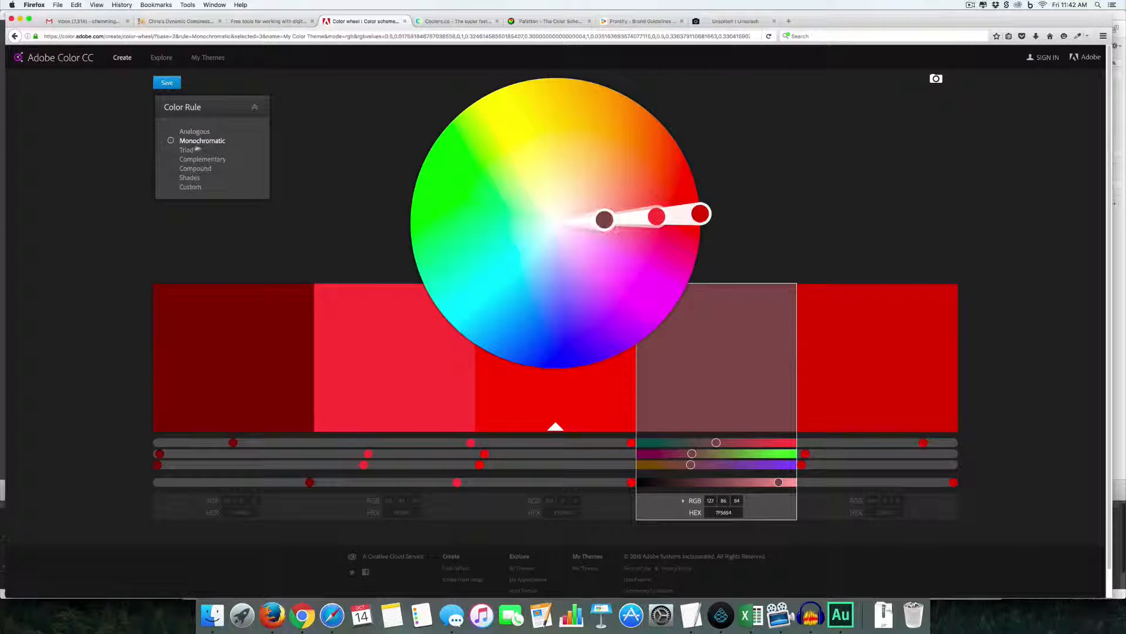
Step: Apply the Triad color rule and move its wheel markers inward to form a pale yellow, green and magenta palette
{"action": "left_click", "coordinate": [187, 150]}
{"action": "left_click_drag", "start_coordinate": [470, 129], "coordinate": [562, 141]}
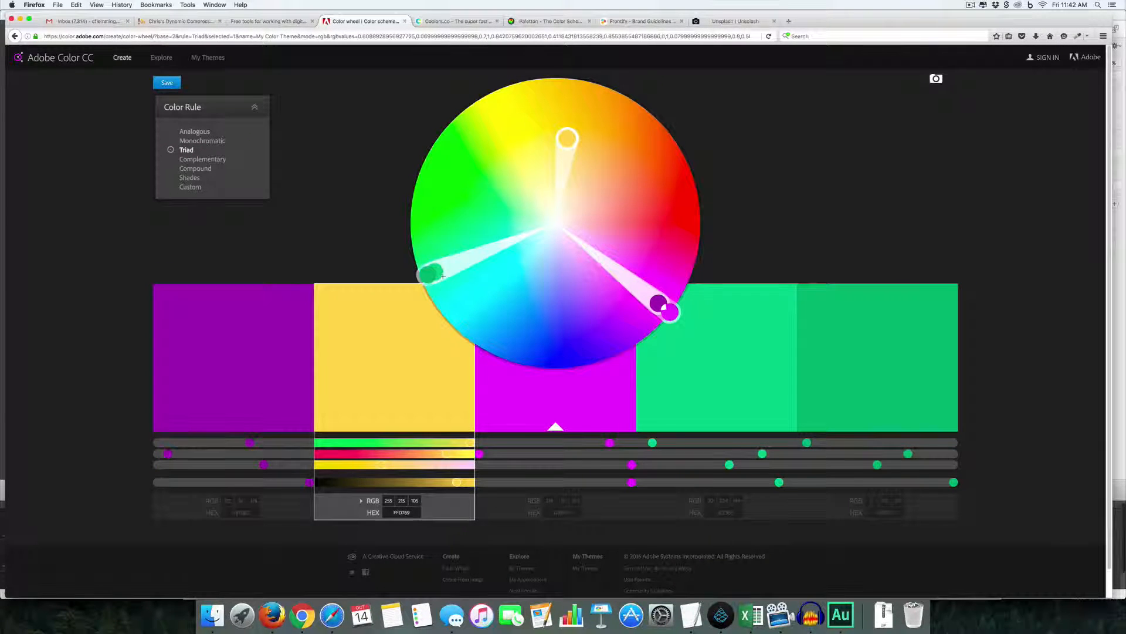
{"action": "left_click_drag", "start_coordinate": [441, 283], "coordinate": [498, 254]}
{"action": "left_click_drag", "start_coordinate": [664, 293], "coordinate": [637, 256]}
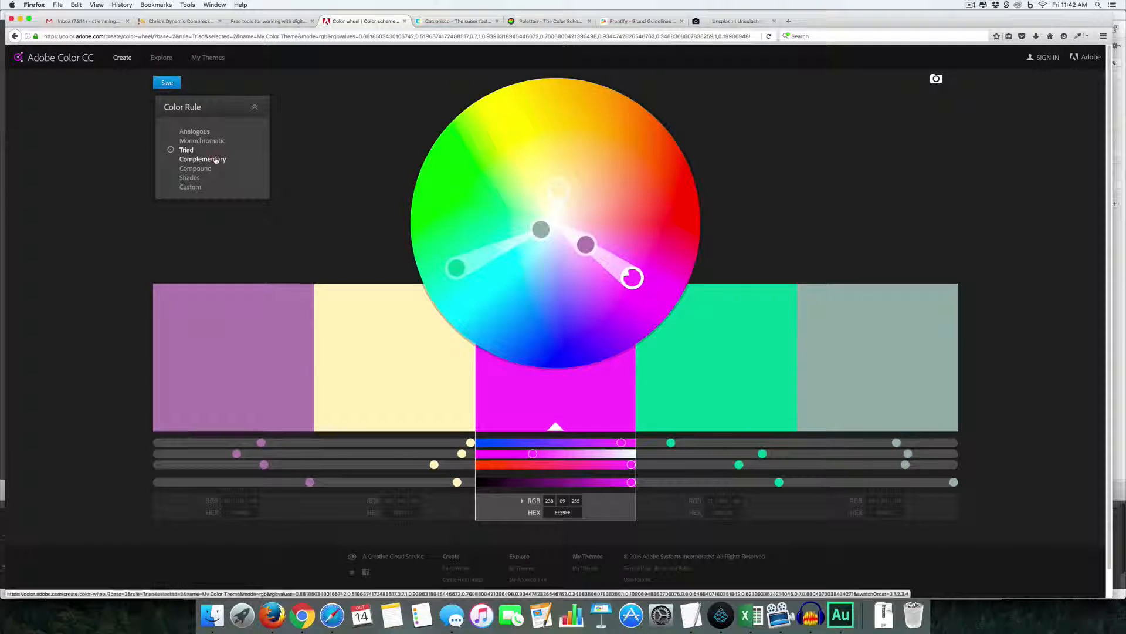
Step: Apply the Complementary color rule and adjust its colours into a red and green scheme
{"action": "left_click", "coordinate": [215, 159]}
{"action": "left_click_drag", "start_coordinate": [478, 168], "coordinate": [473, 199]}
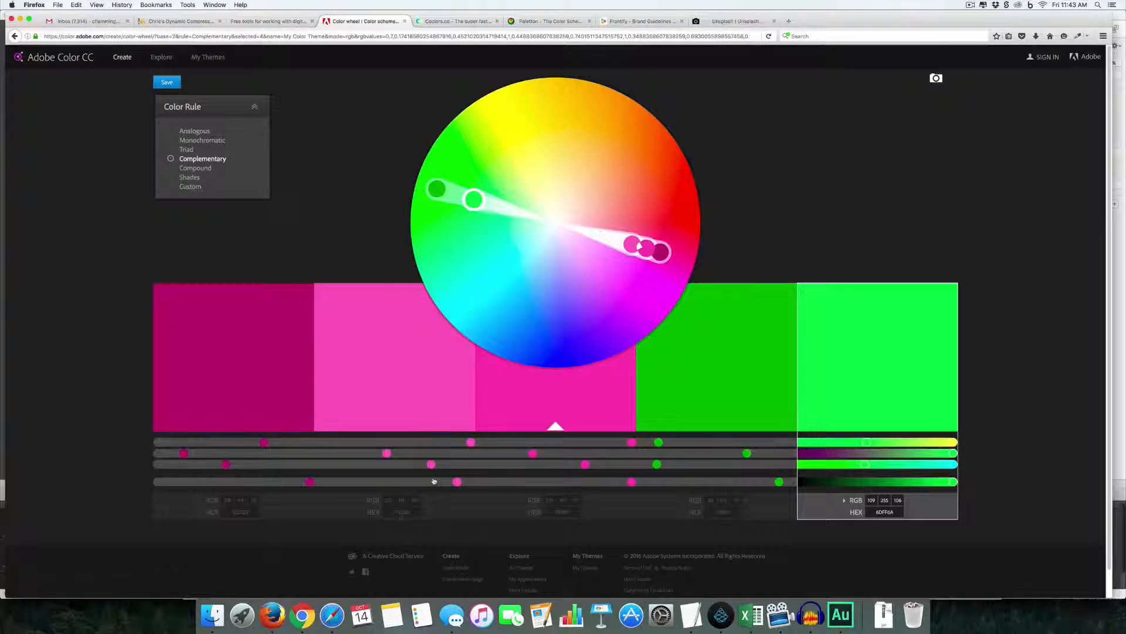
{"action": "left_click_drag", "start_coordinate": [428, 465], "coordinate": [403, 452]}
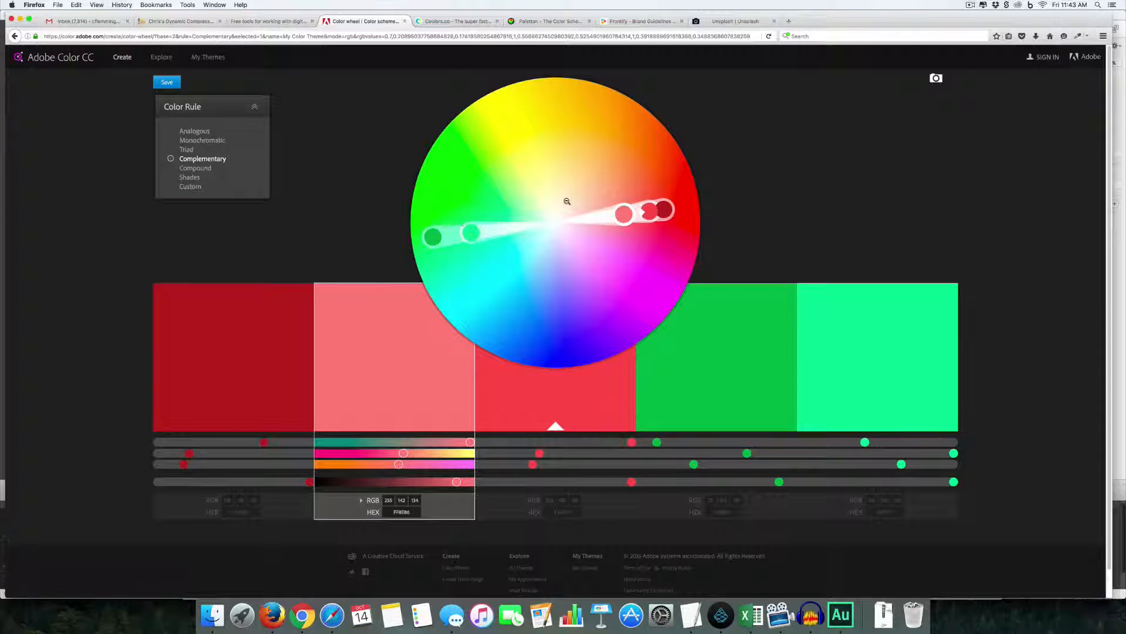
Step: Switch to Paletton, try the monochromatic and adjacent color schemes, and choose the Triad (3 colors) scheme
{"action": "left_click", "coordinate": [535, 23]}
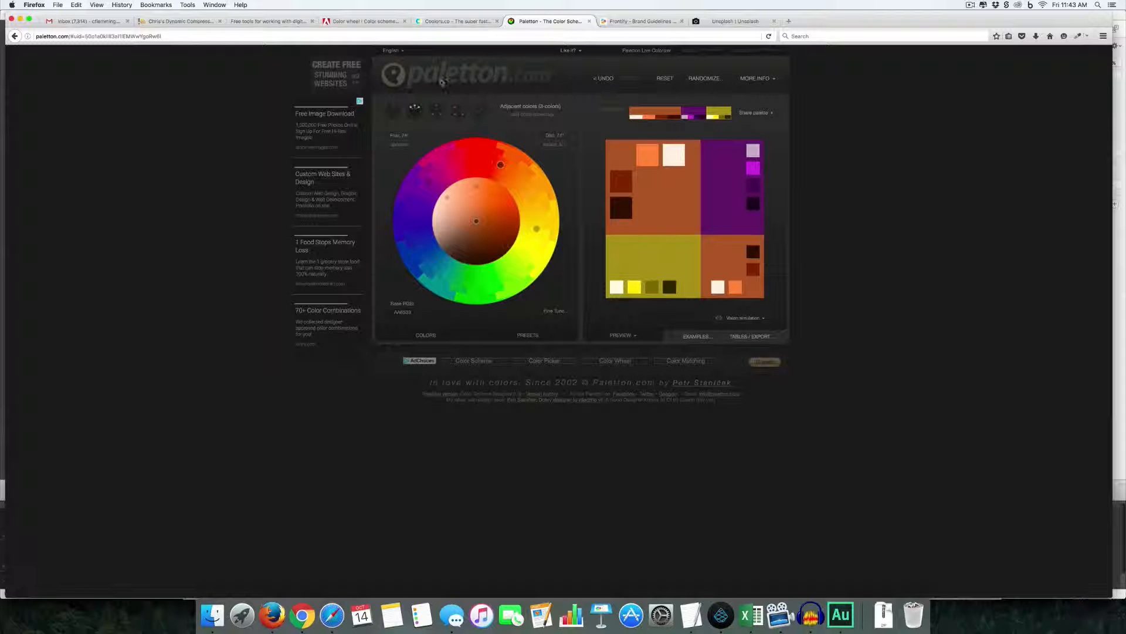
{"action": "left_click", "coordinate": [391, 114]}
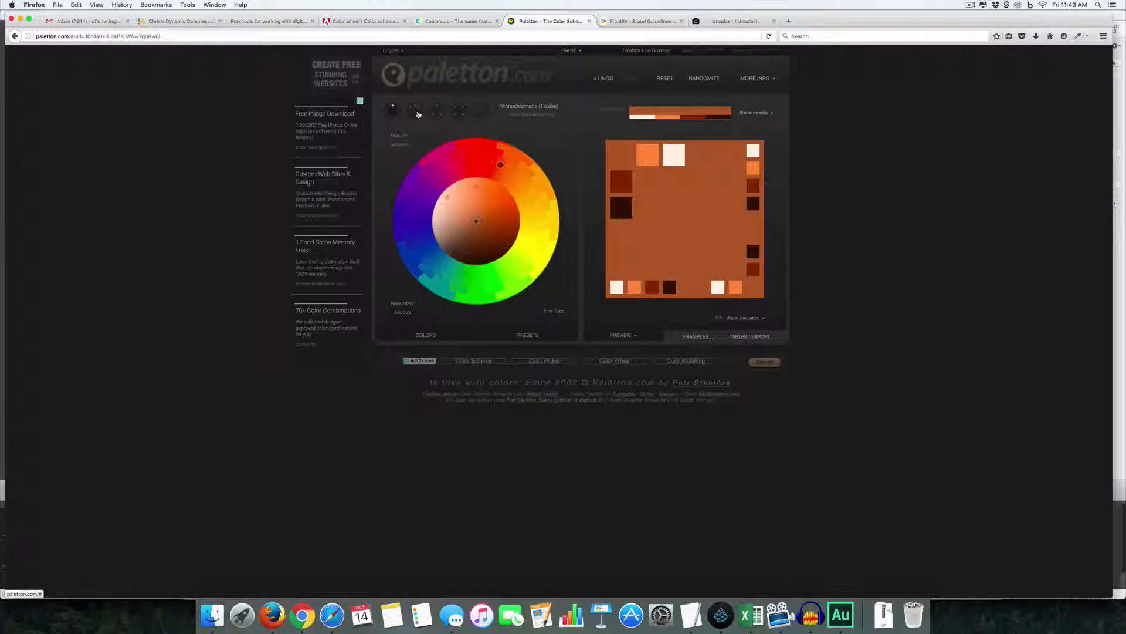
{"action": "left_click", "coordinate": [418, 114]}
{"action": "left_click", "coordinate": [437, 111]}
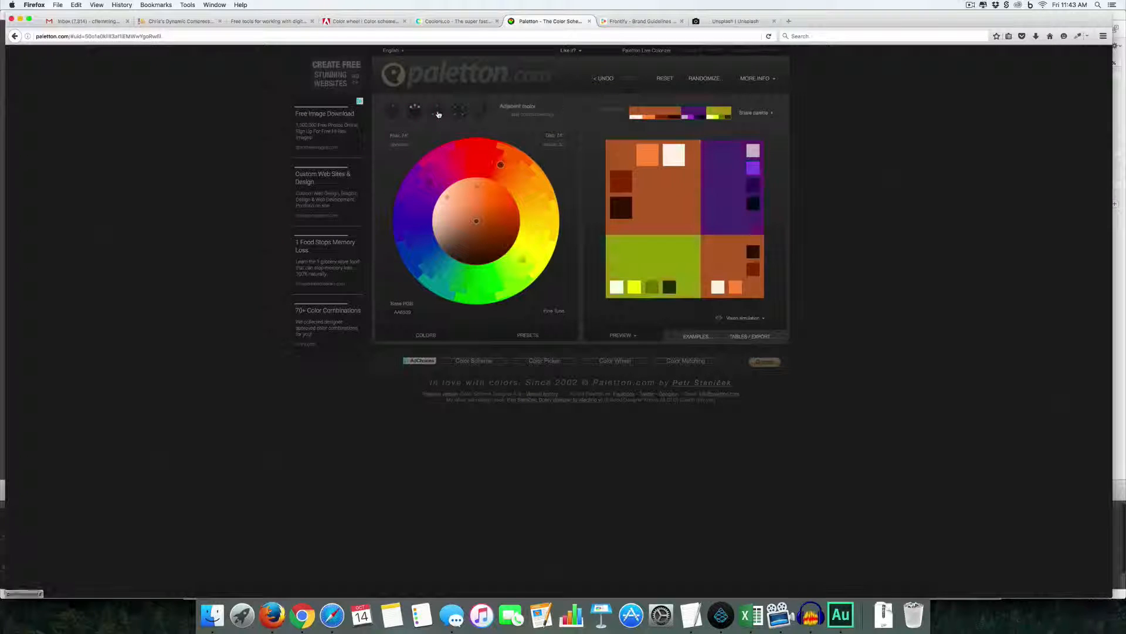
Step: Shift the triad's base hue from orange to crimson and adjust its shades toward a lighter pink-red
{"action": "left_click_drag", "start_coordinate": [499, 166], "coordinate": [467, 161]}
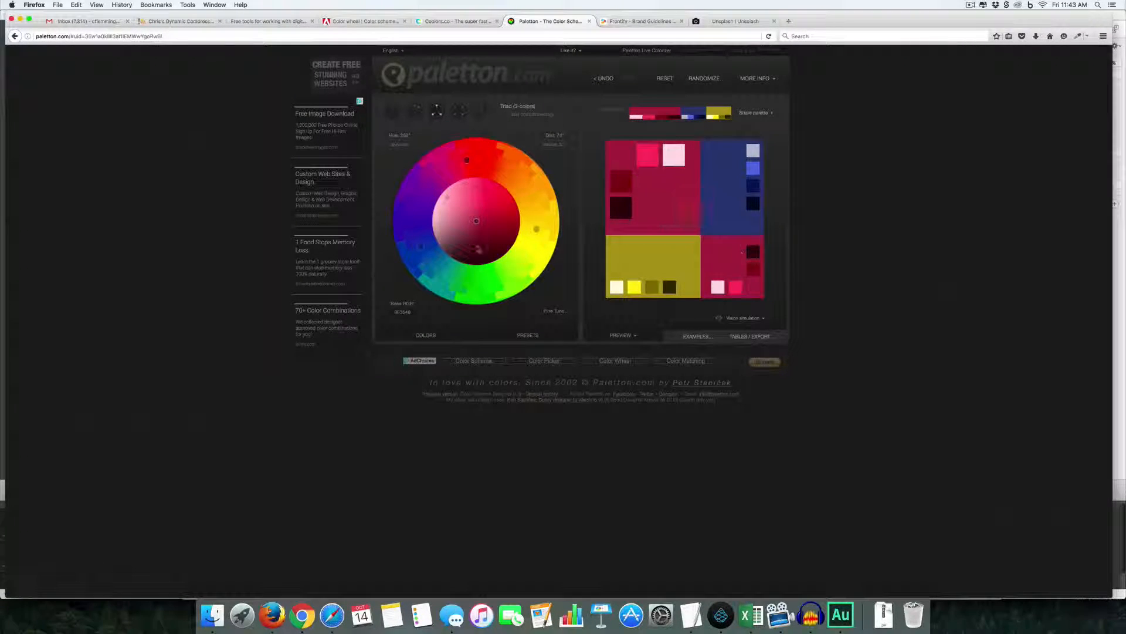
{"action": "left_click_drag", "start_coordinate": [476, 221], "coordinate": [445, 231]}
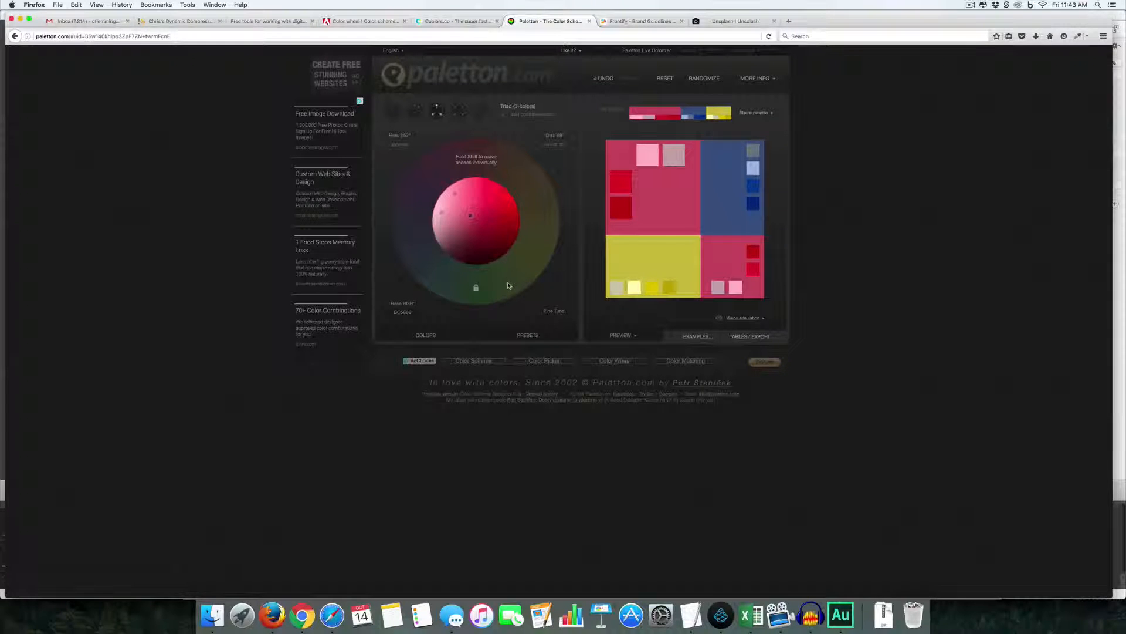
{"action": "left_click_drag", "start_coordinate": [532, 294], "coordinate": [549, 315]}
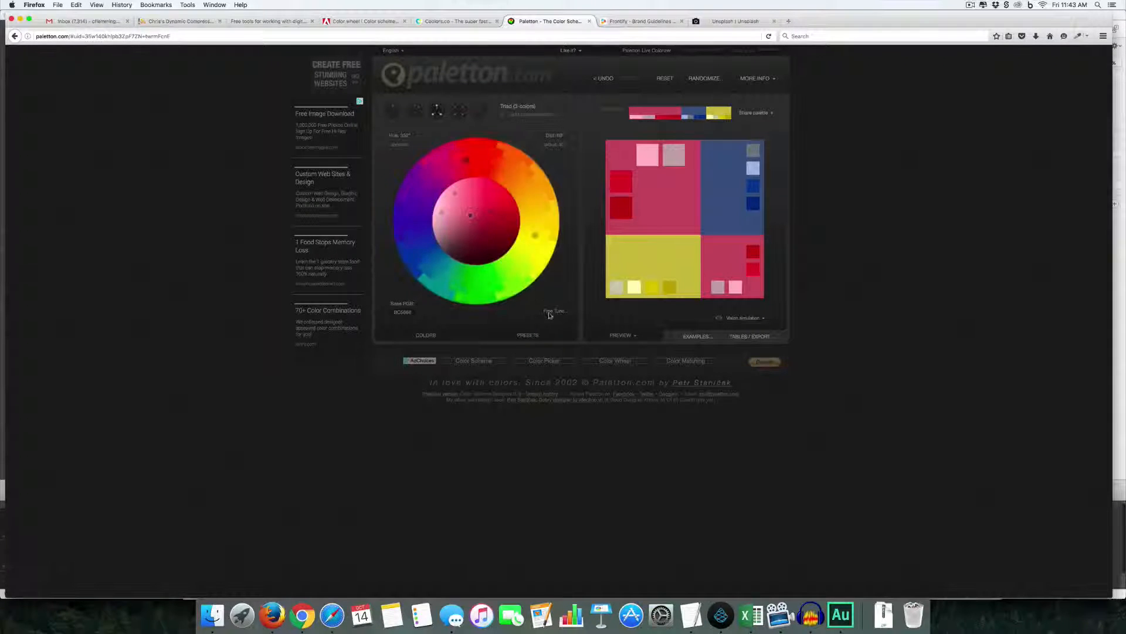
Step: Try several presets on the triad palette, including greyish variants and Full Colors, and apply the Lighter Pale Pastel preset
{"action": "left_click", "coordinate": [535, 335]}
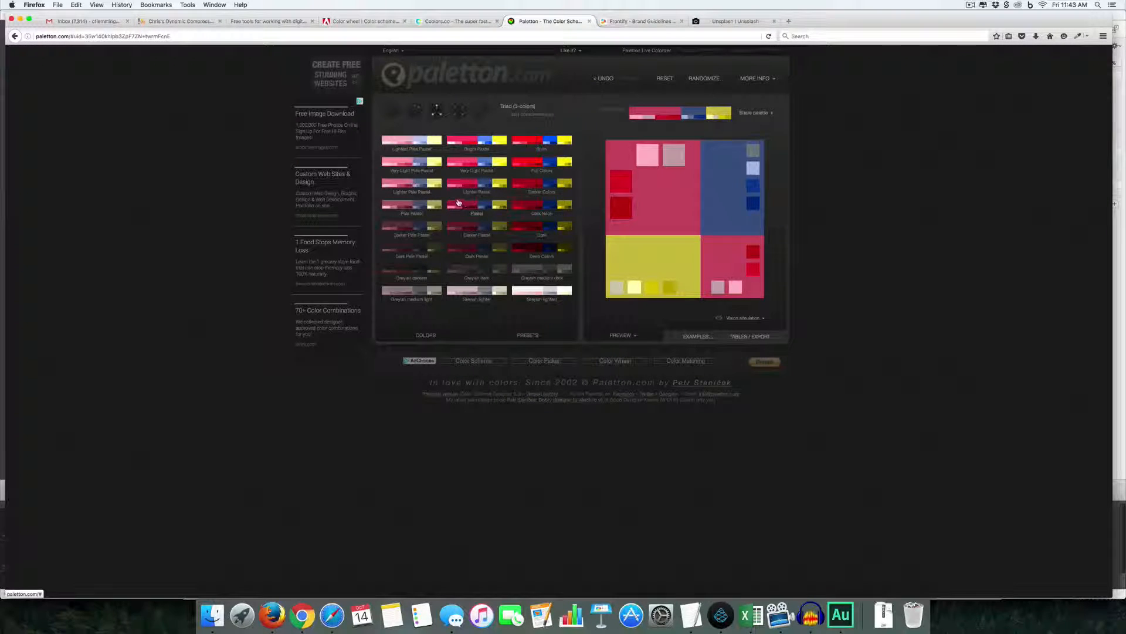
{"action": "left_click", "coordinate": [404, 182]}
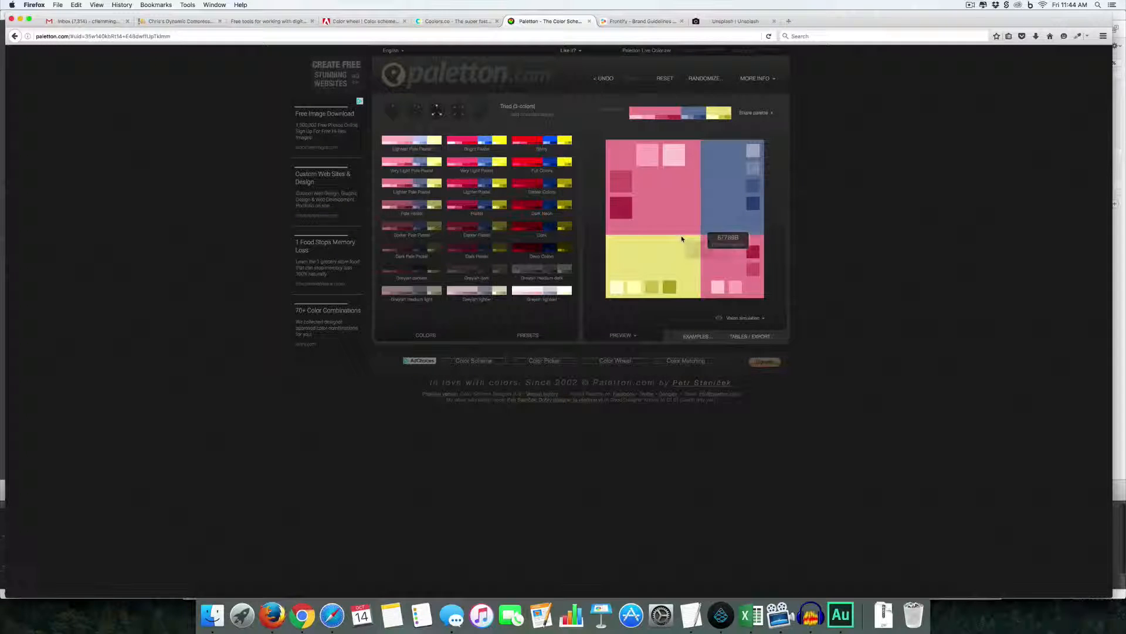
{"action": "left_click", "coordinate": [475, 294]}
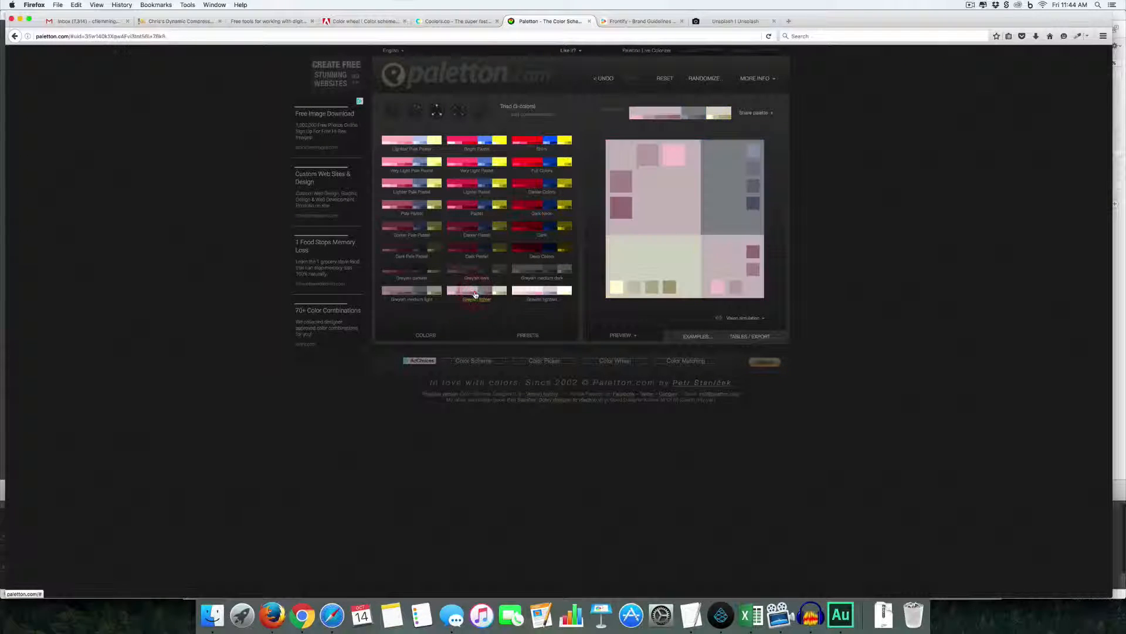
{"action": "left_click", "coordinate": [513, 271]}
{"action": "left_click", "coordinate": [419, 271]}
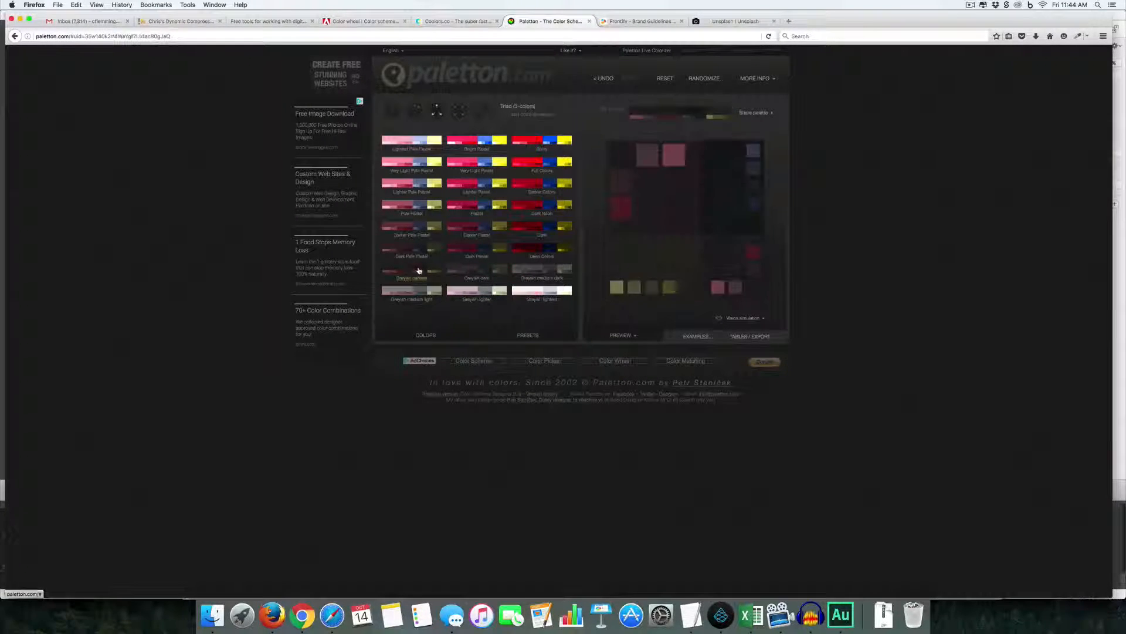
{"action": "left_click", "coordinate": [472, 211]}
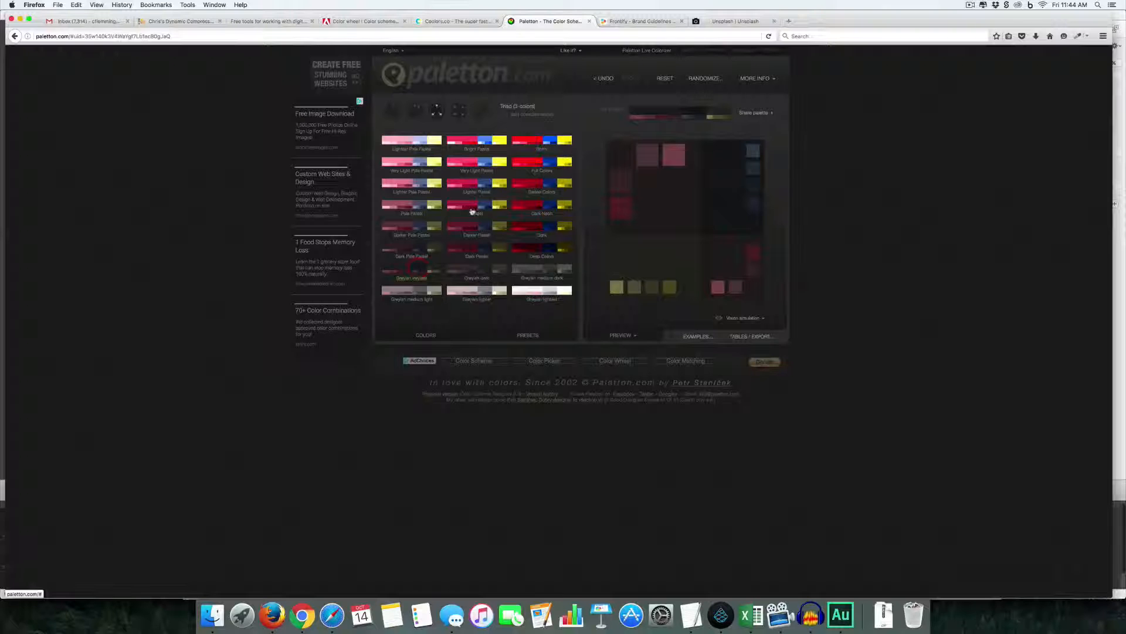
{"action": "left_click", "coordinate": [534, 165]}
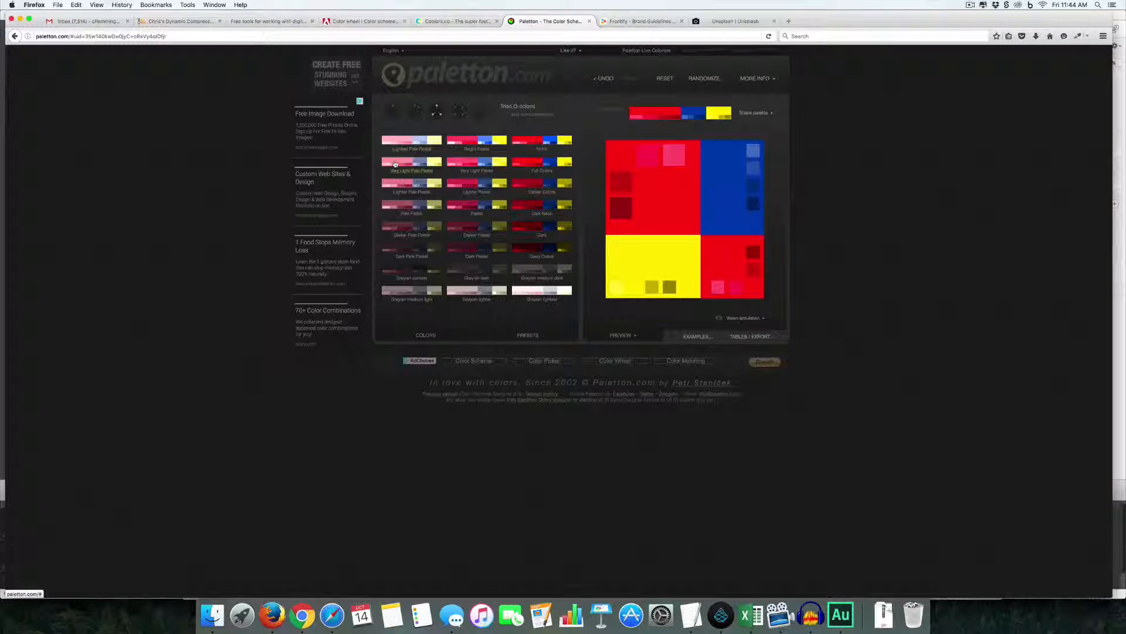
{"action": "left_click", "coordinate": [390, 186]}
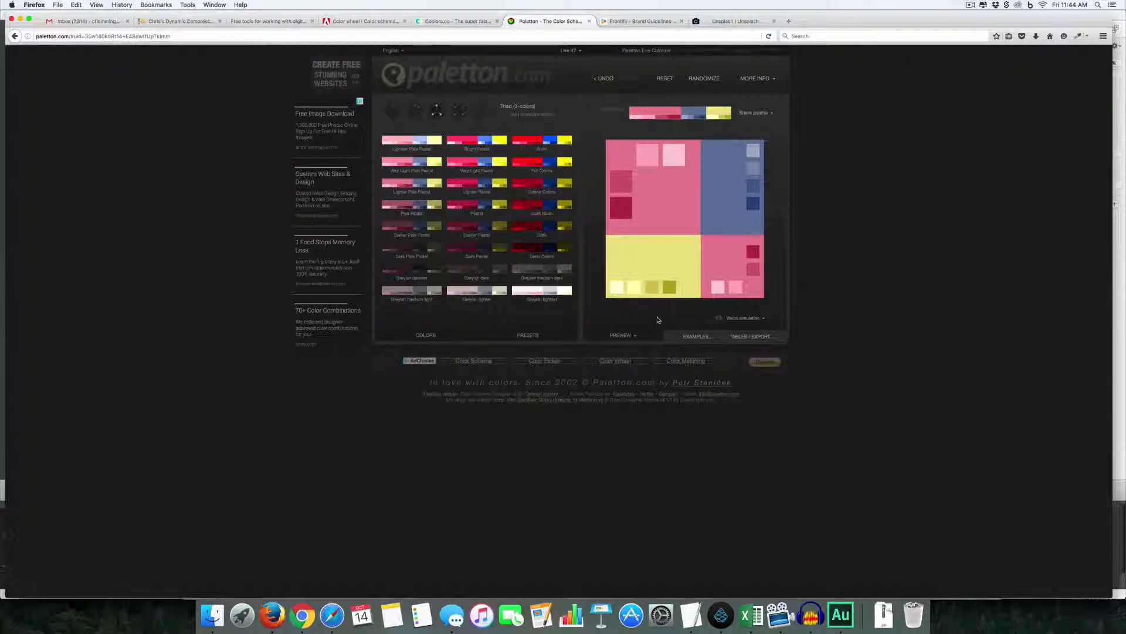
Step: Preview the palette on the example web page in the white page, dark page, positive design and negative design layouts
{"action": "left_click", "coordinate": [689, 336]}
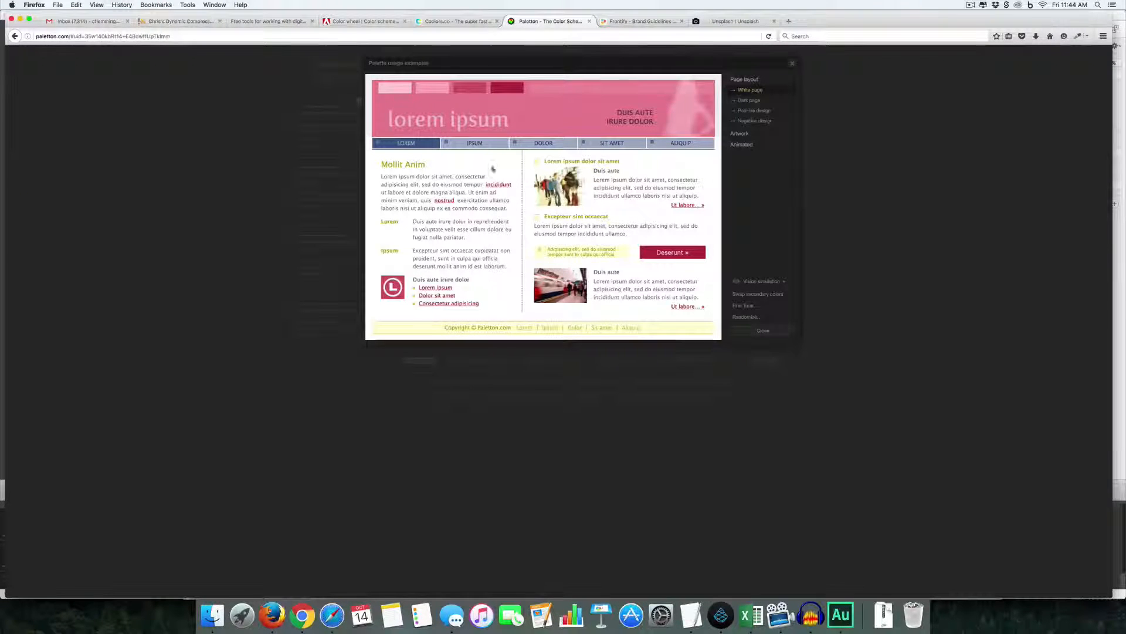
{"action": "left_click", "coordinate": [743, 100]}
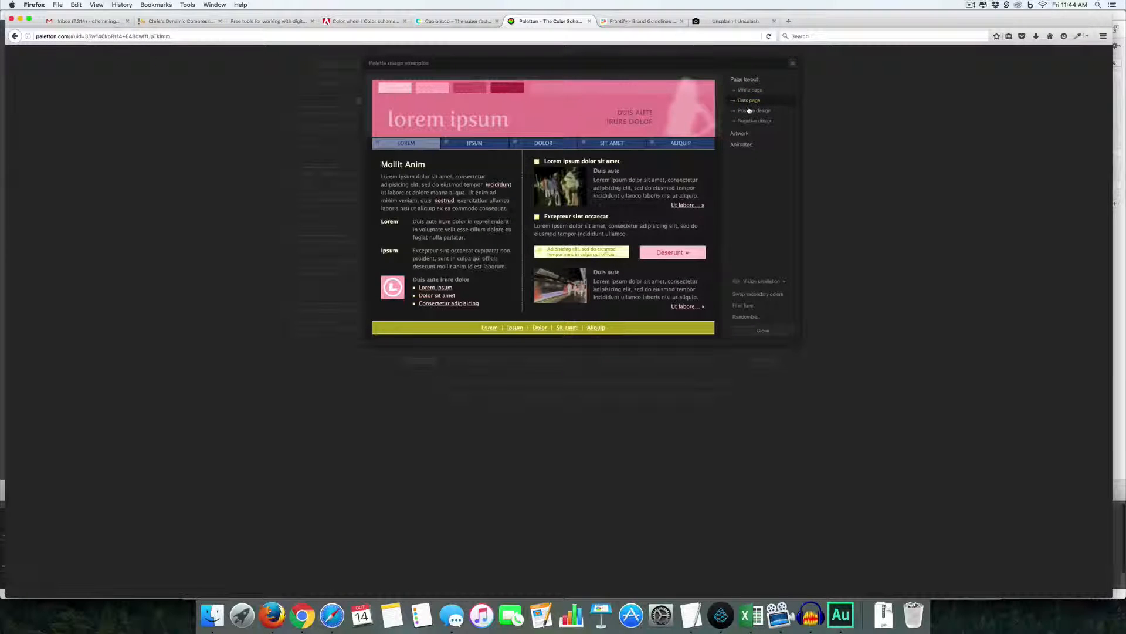
{"action": "left_click", "coordinate": [749, 110]}
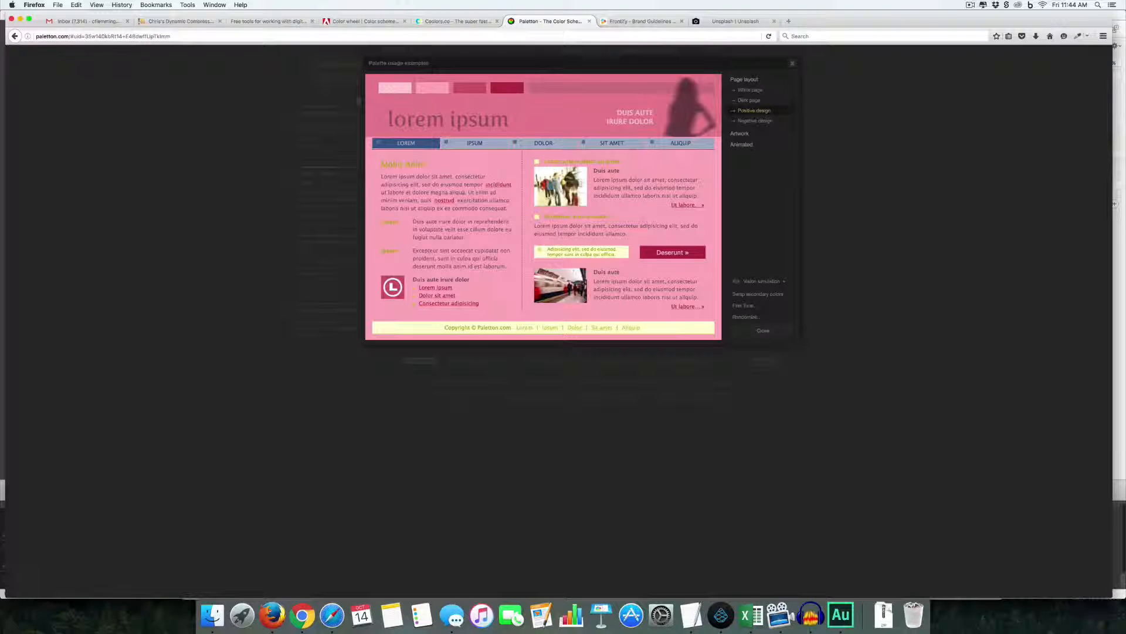
{"action": "left_click", "coordinate": [757, 121]}
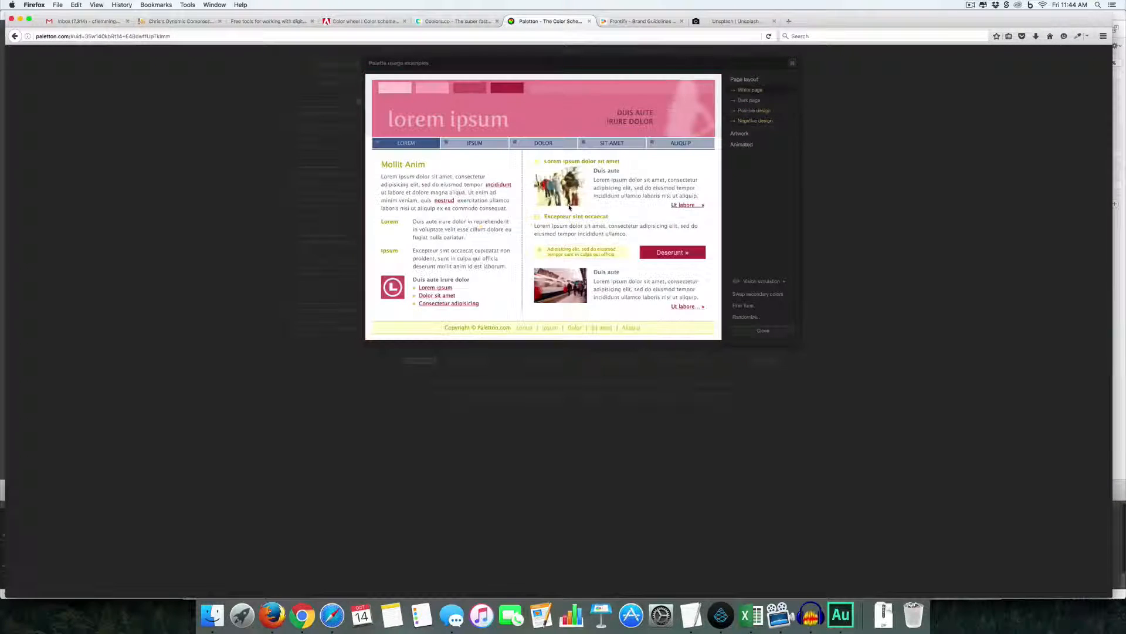
{"action": "left_click", "coordinate": [763, 330]}
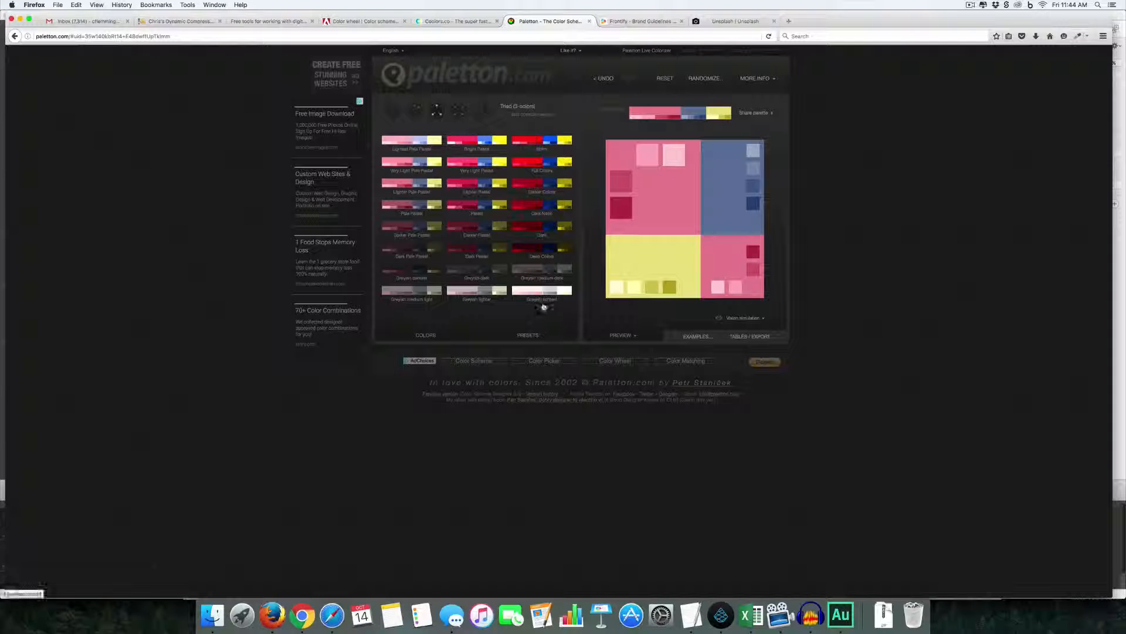
Step: Switch to Coolors, start the palette generator without the tutorial, and generate two new random color schemes
{"action": "key", "text": "ctrl+shift+Tab"}
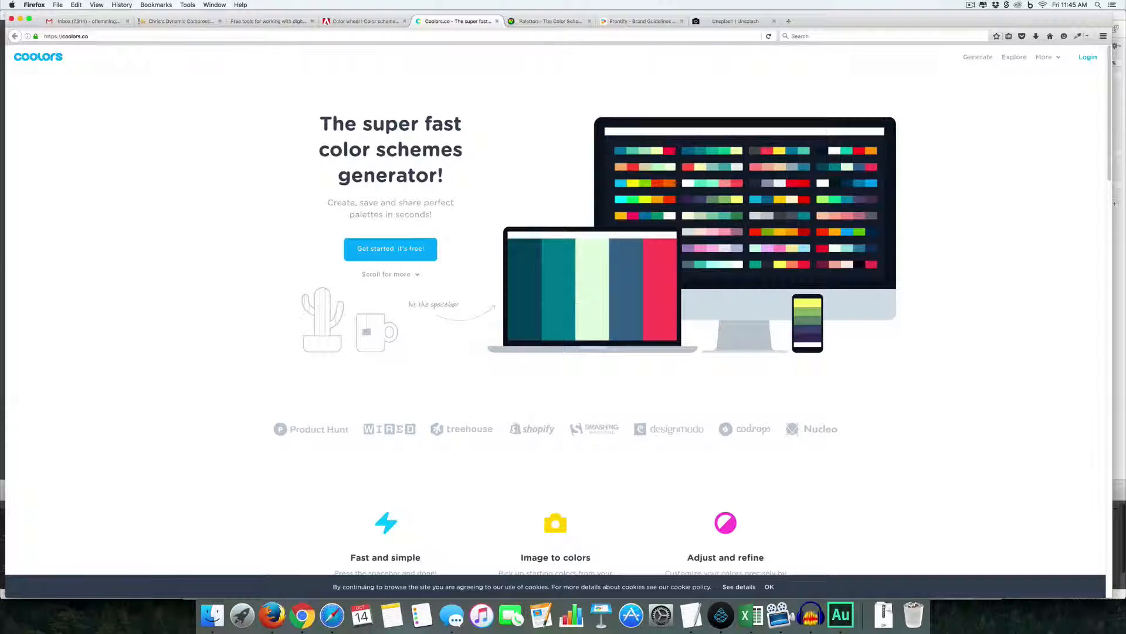
{"action": "left_click", "coordinate": [408, 255]}
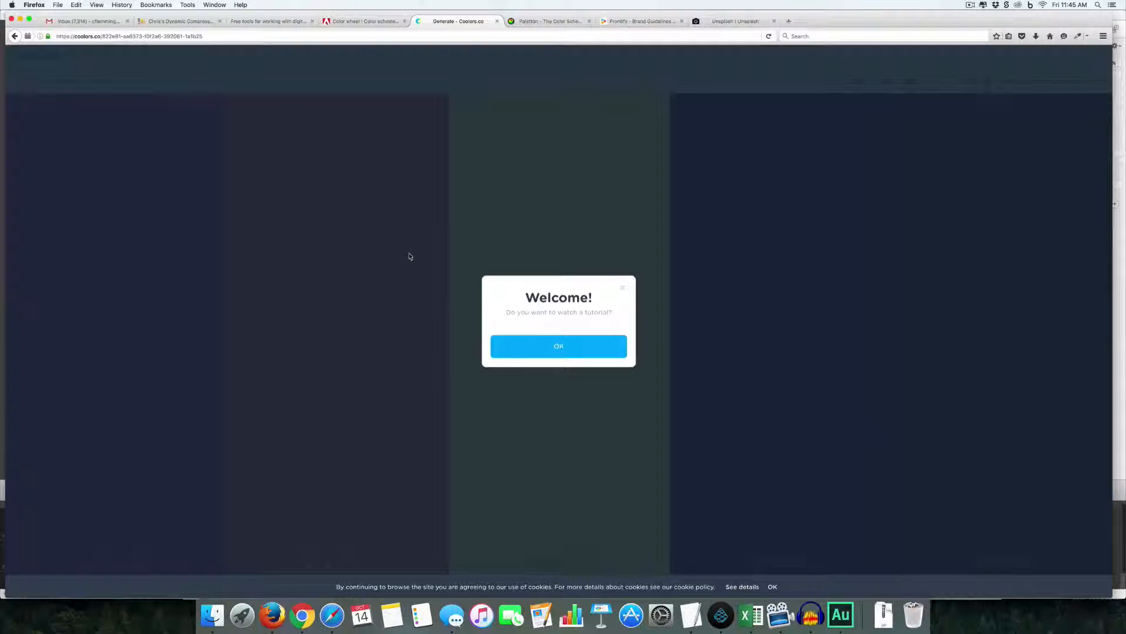
{"action": "left_click", "coordinate": [620, 287]}
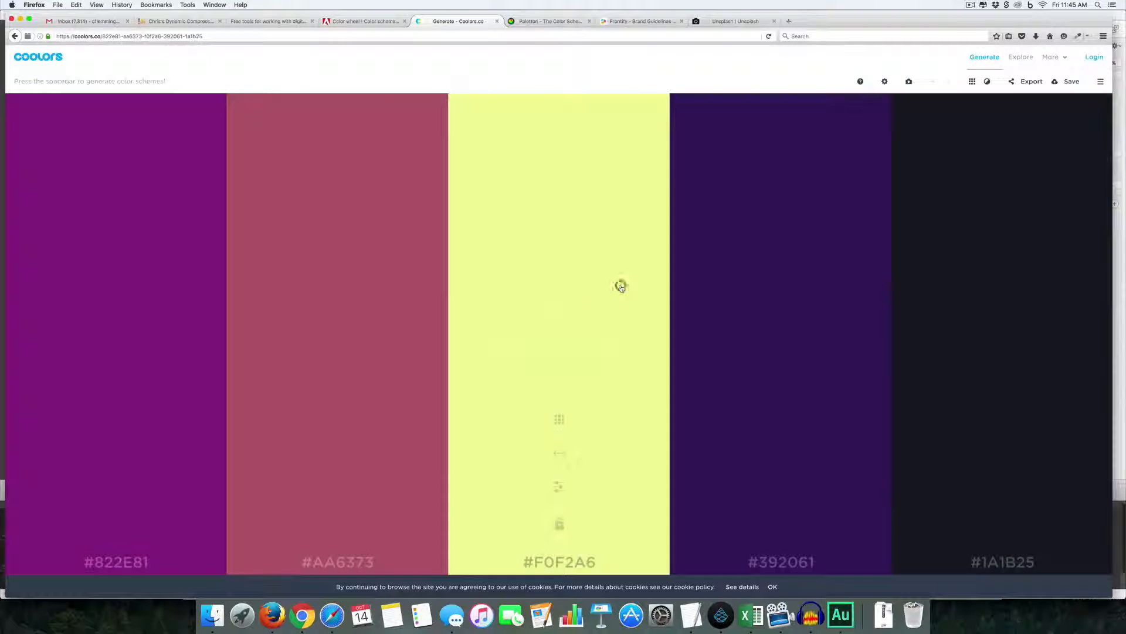
{"action": "key", "text": "space"}
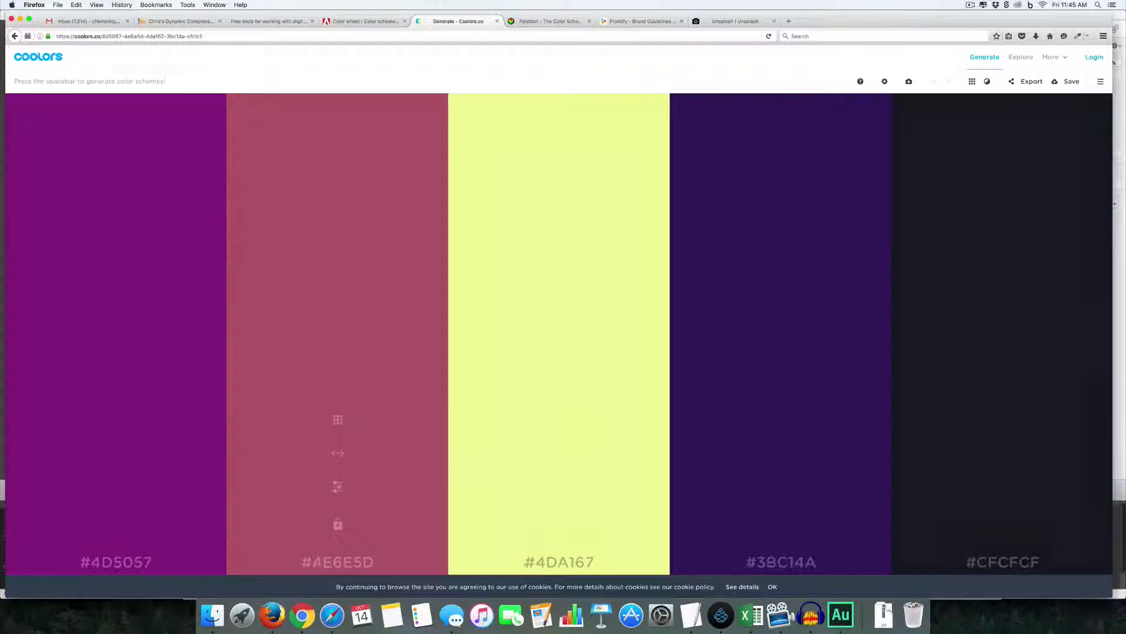
{"action": "key", "text": "space"}
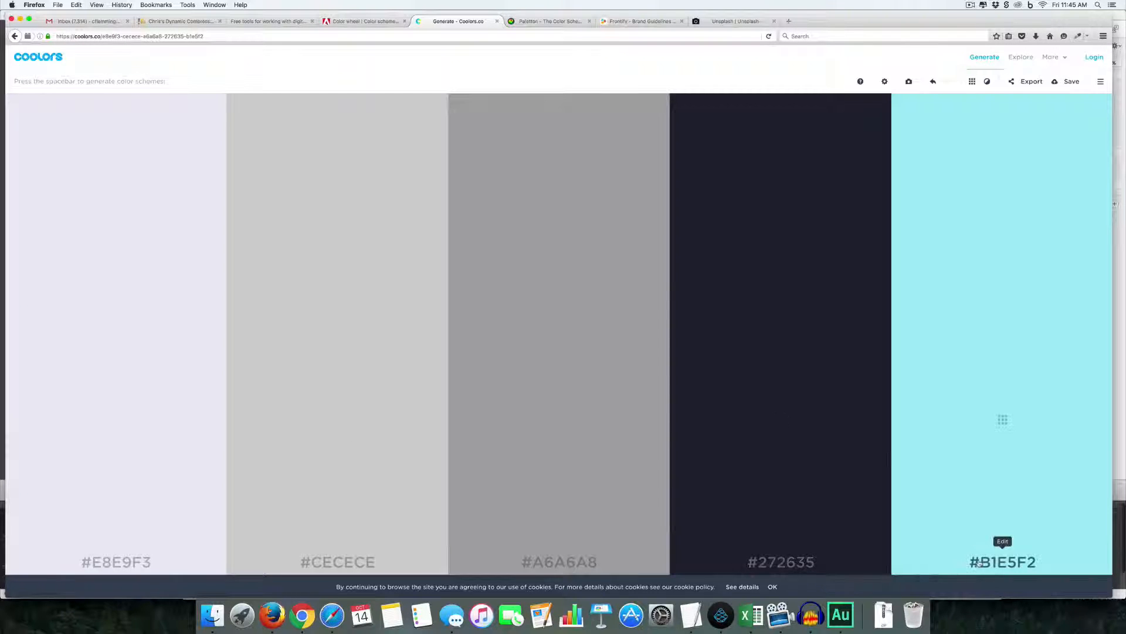
Step: Adjust the middle grey swatch to a muted green with hue 163, saturation 11 and brightness 65
{"action": "mouse_move", "coordinate": [559, 522]}
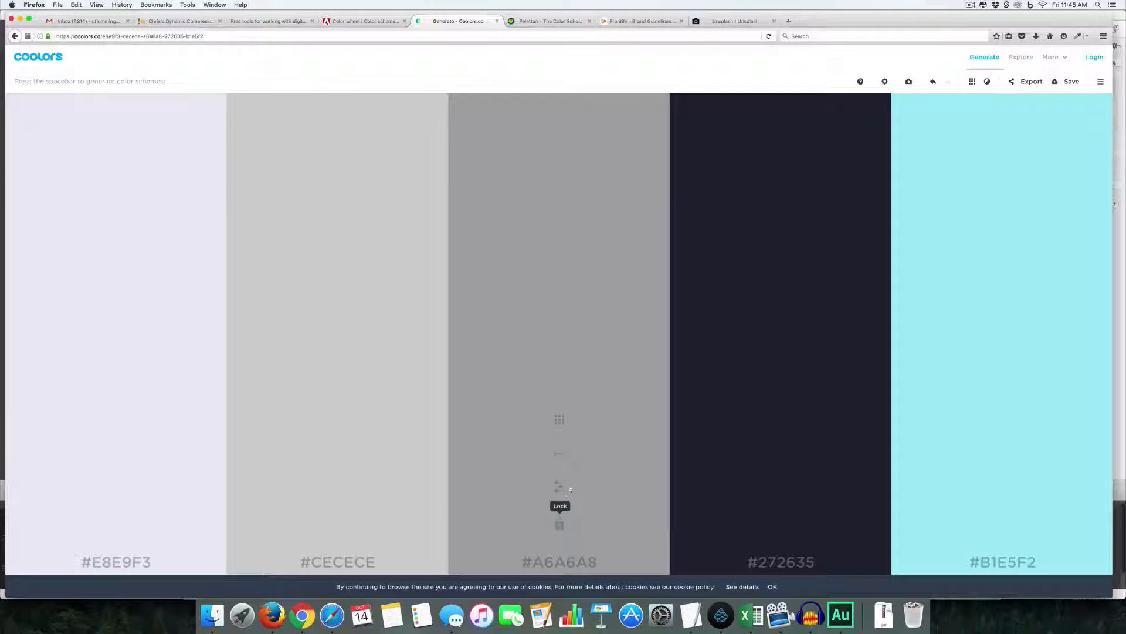
{"action": "left_click", "coordinate": [559, 486]}
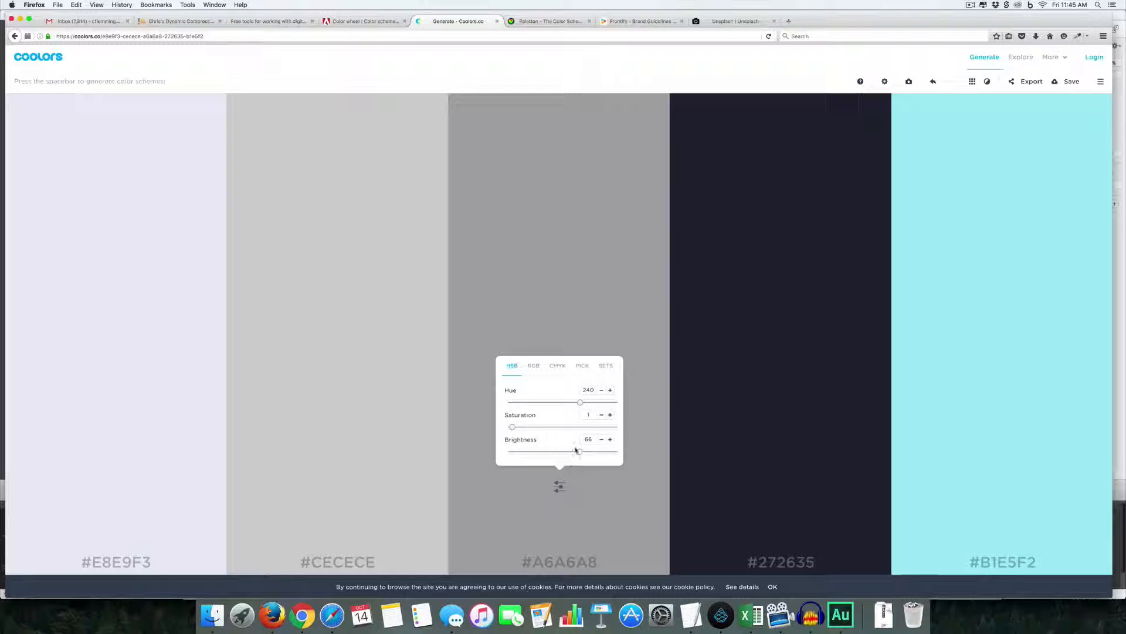
{"action": "left_click_drag", "start_coordinate": [577, 450], "coordinate": [521, 429]}
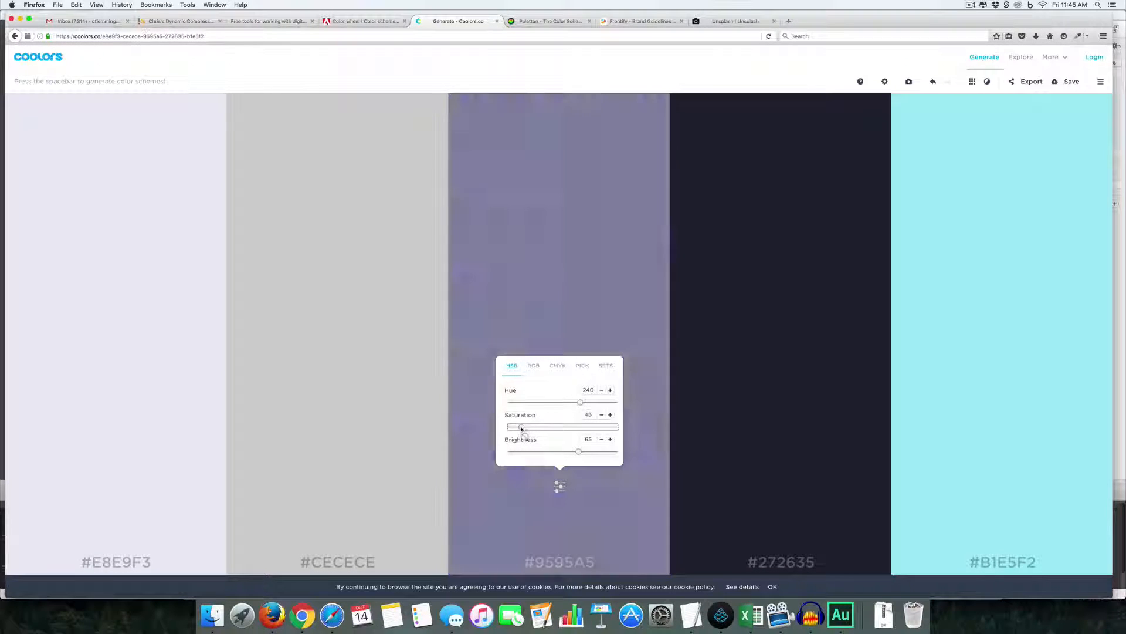
{"action": "left_click_drag", "start_coordinate": [581, 402], "coordinate": [557, 402]}
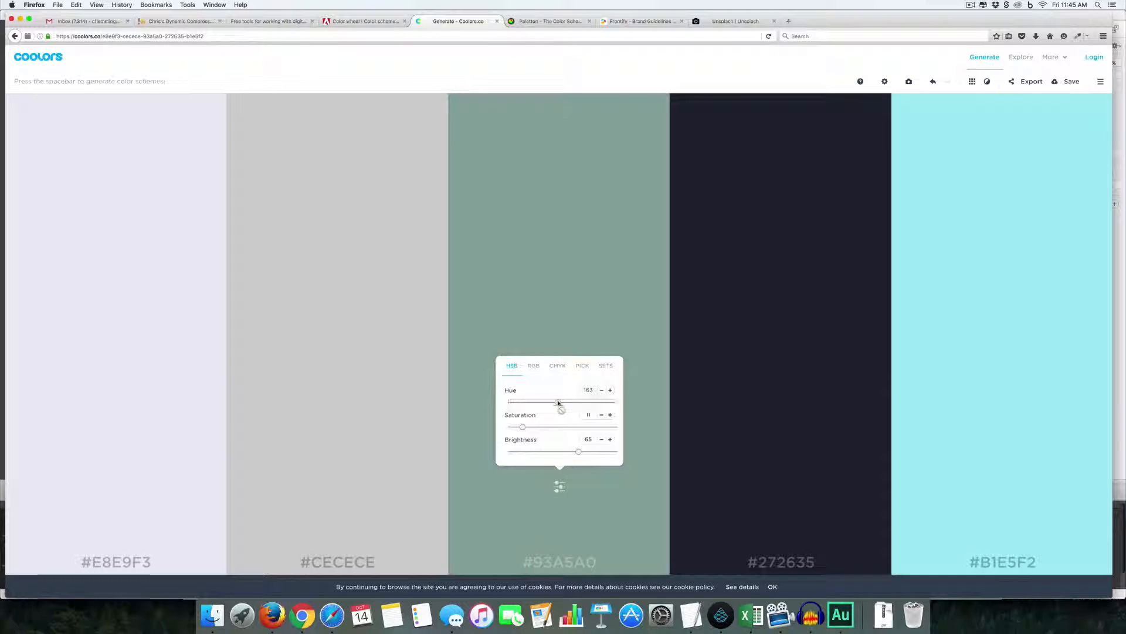
Step: Look through the middle swatch's other adjustment modes: RGB, CMYK, Pick and Sets
{"action": "left_click", "coordinate": [534, 368]}
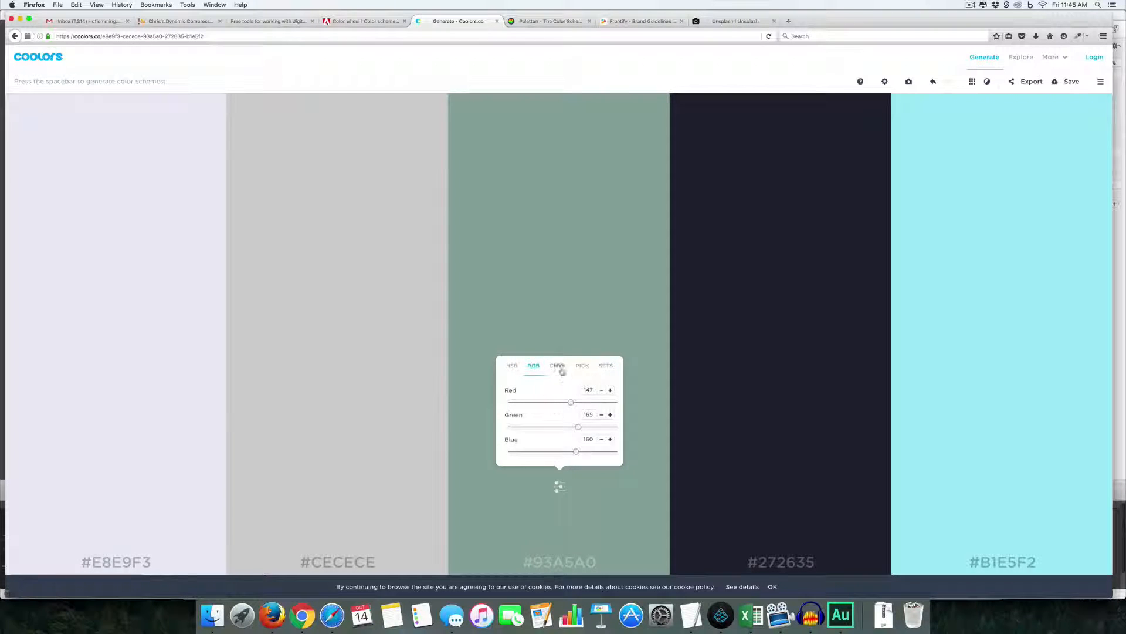
{"action": "left_click", "coordinate": [559, 368]}
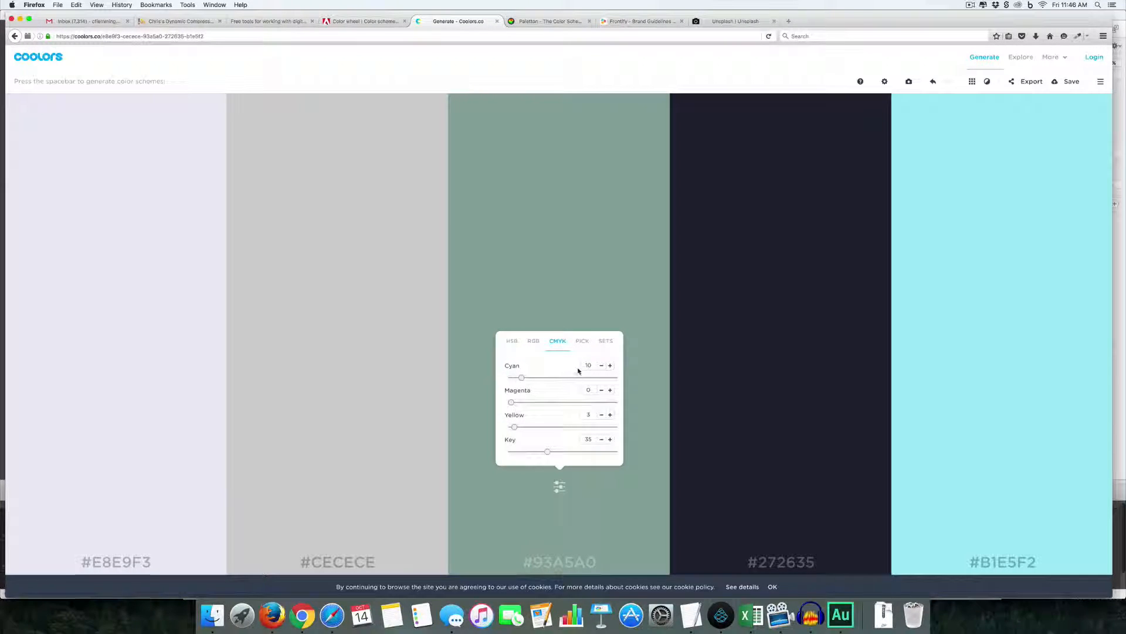
{"action": "left_click", "coordinate": [582, 341]}
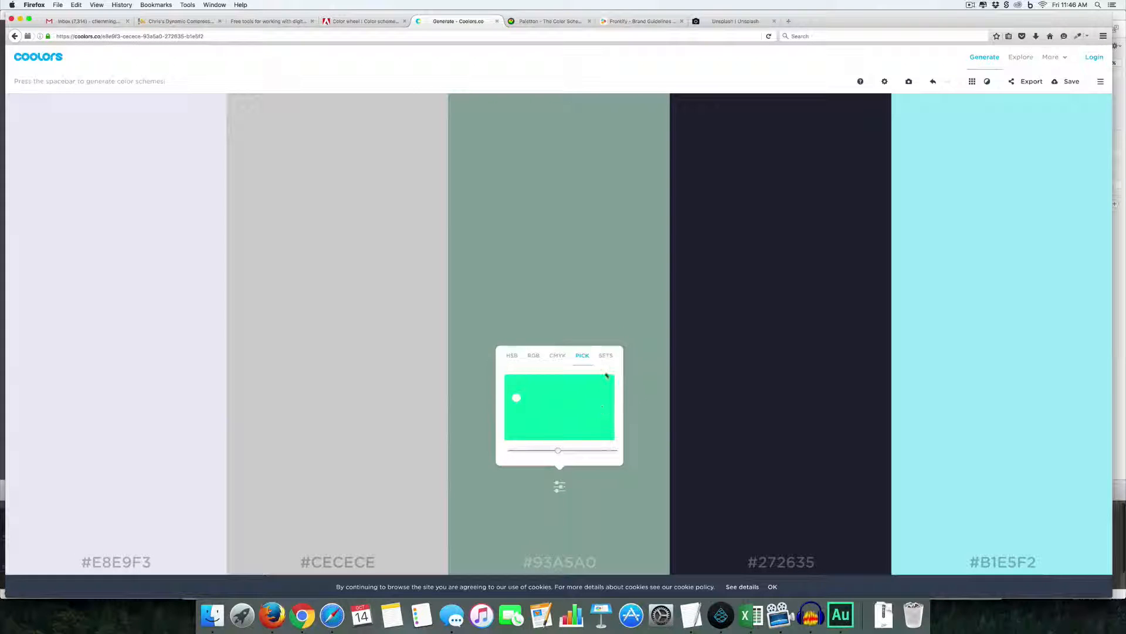
{"action": "left_click", "coordinate": [605, 355]}
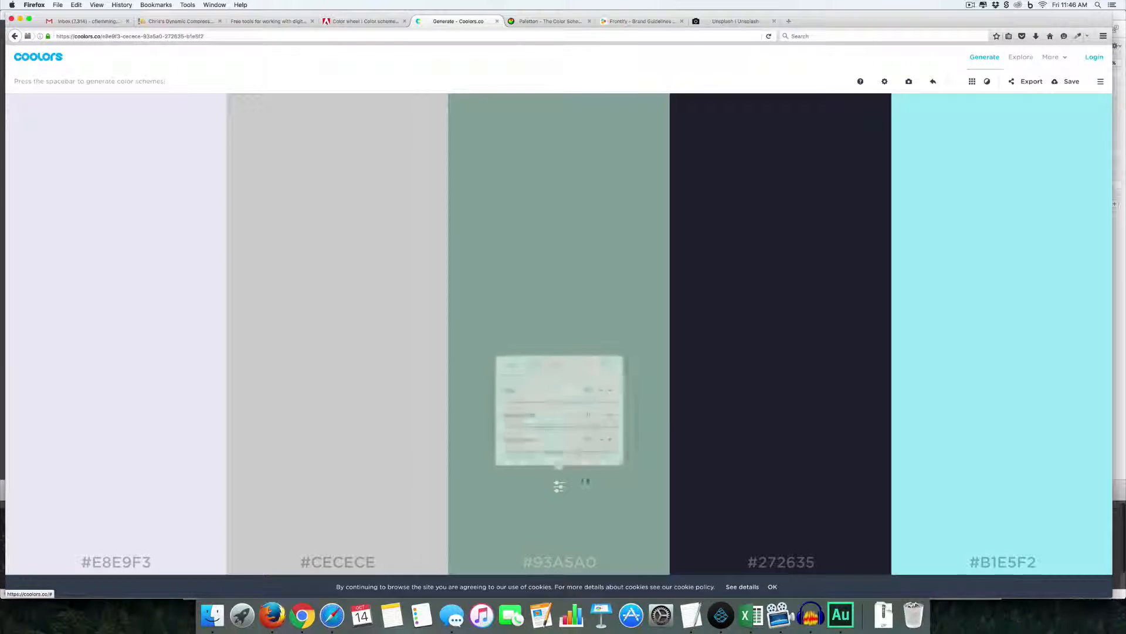
Step: Export the palette as a PNG
{"action": "left_click", "coordinate": [1029, 84]}
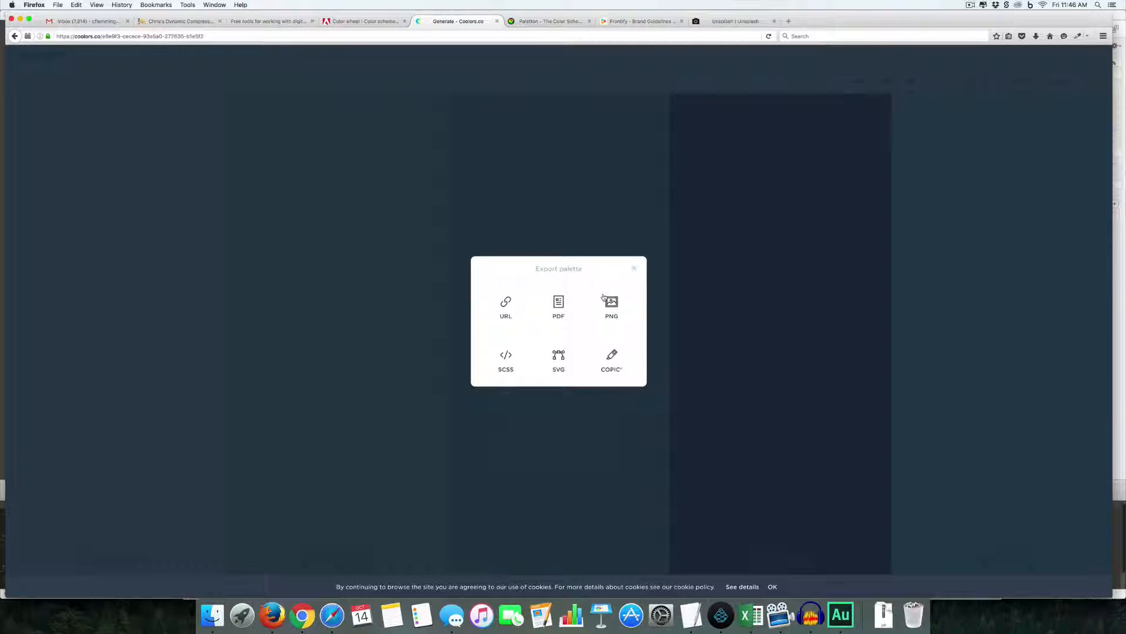
{"action": "left_click", "coordinate": [615, 314]}
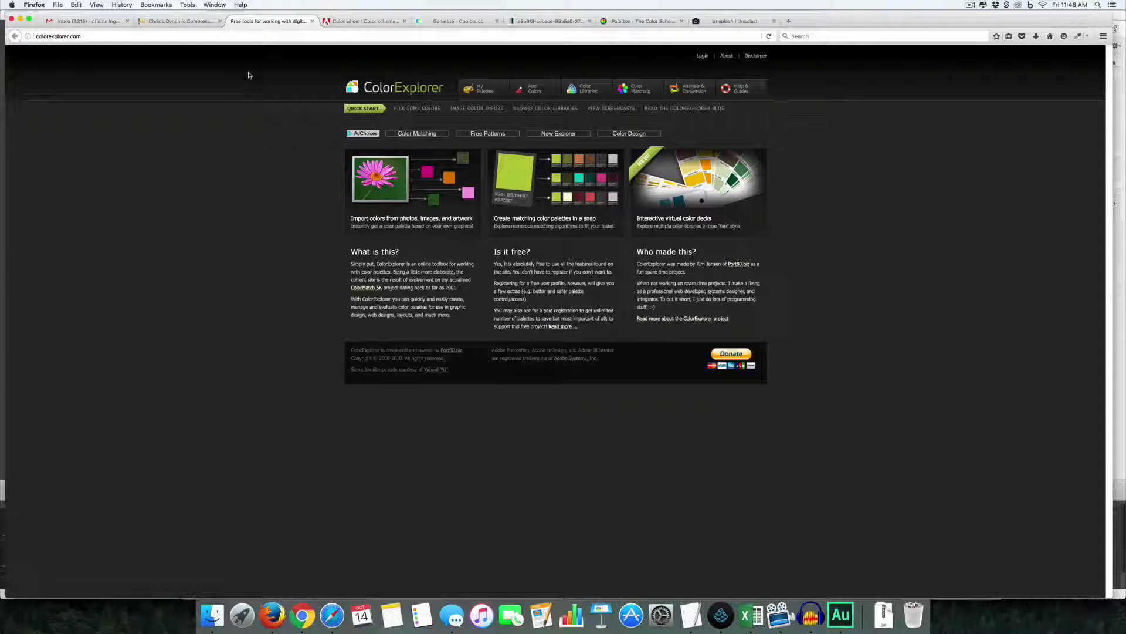
Step: Open ColorExplorer's color picker and try shifting the medium grey through its suggested color variations
{"action": "left_click", "coordinate": [427, 108]}
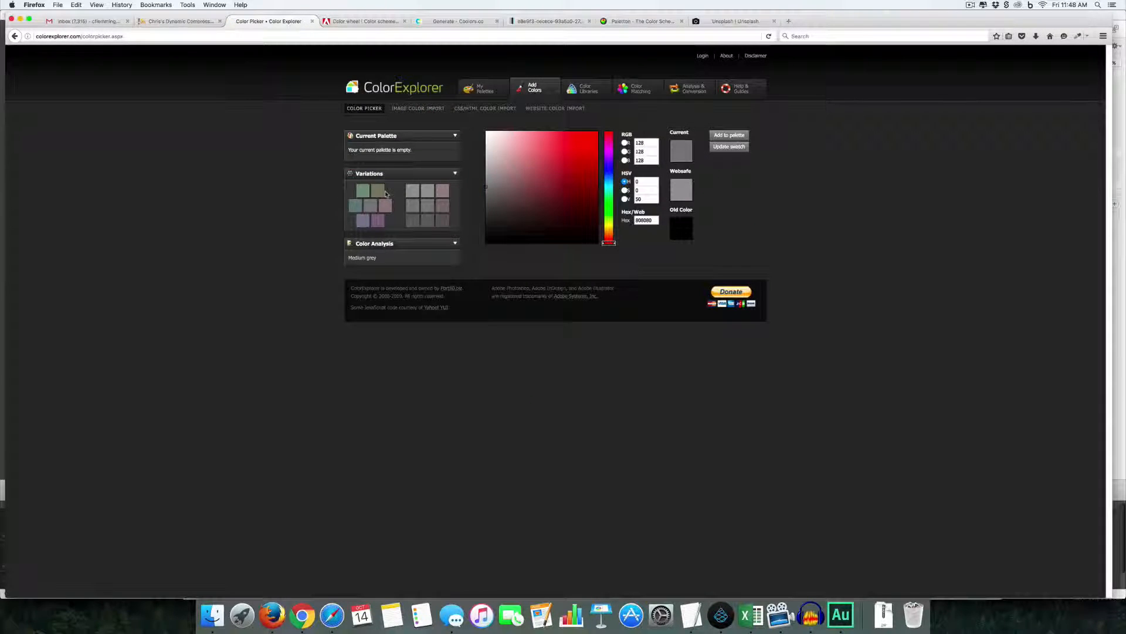
{"action": "left_click", "coordinate": [378, 192]}
{"action": "left_click", "coordinate": [378, 220]}
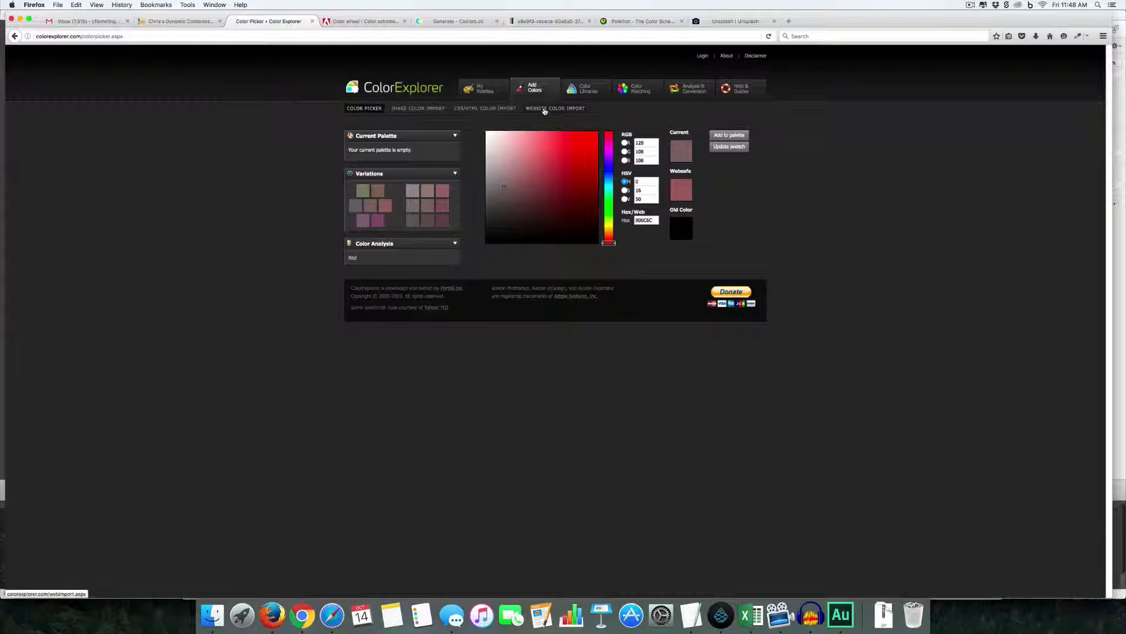
Step: Browse the Named Web Colors library and bring up the available actions for a red swatch
{"action": "left_click", "coordinate": [587, 96]}
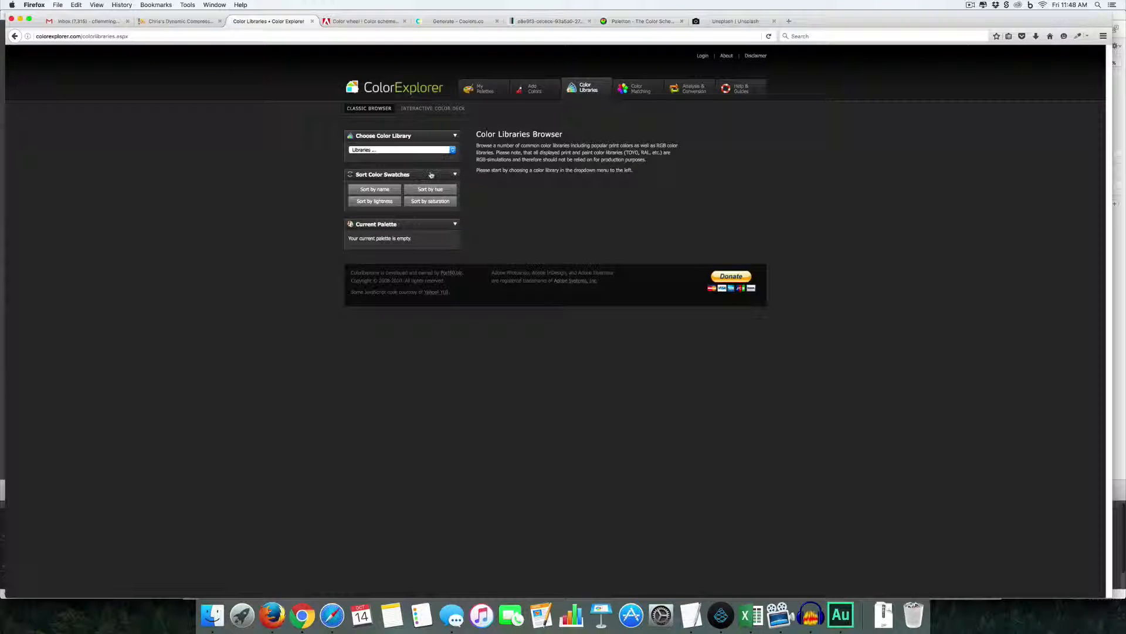
{"action": "left_click", "coordinate": [411, 150]}
{"action": "left_click", "coordinate": [416, 174]}
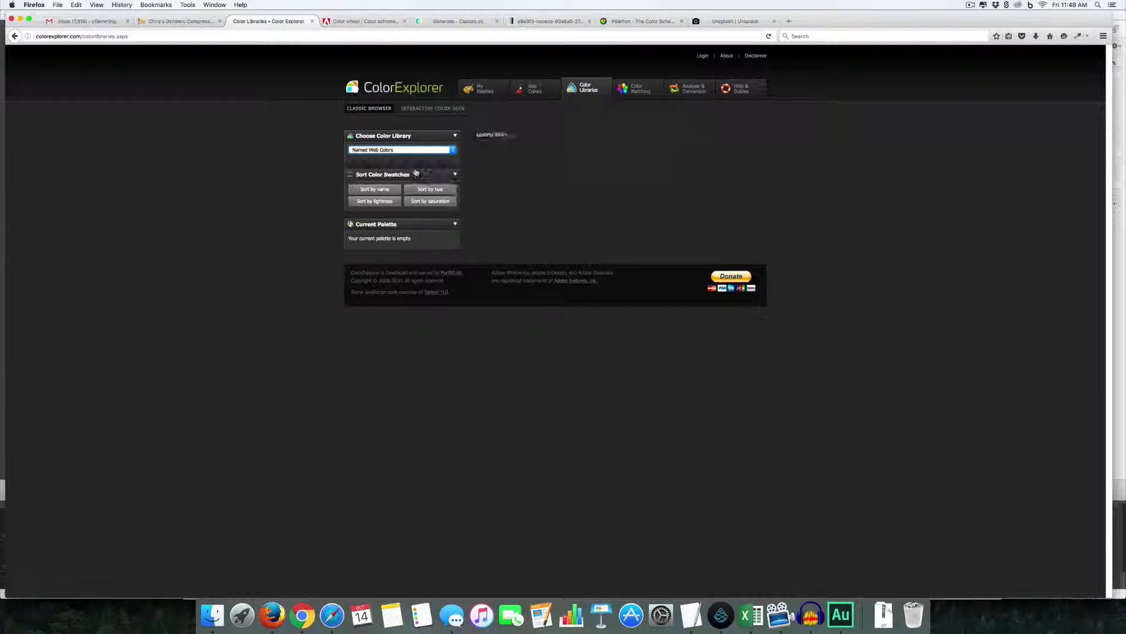
{"action": "left_click", "coordinate": [532, 176]}
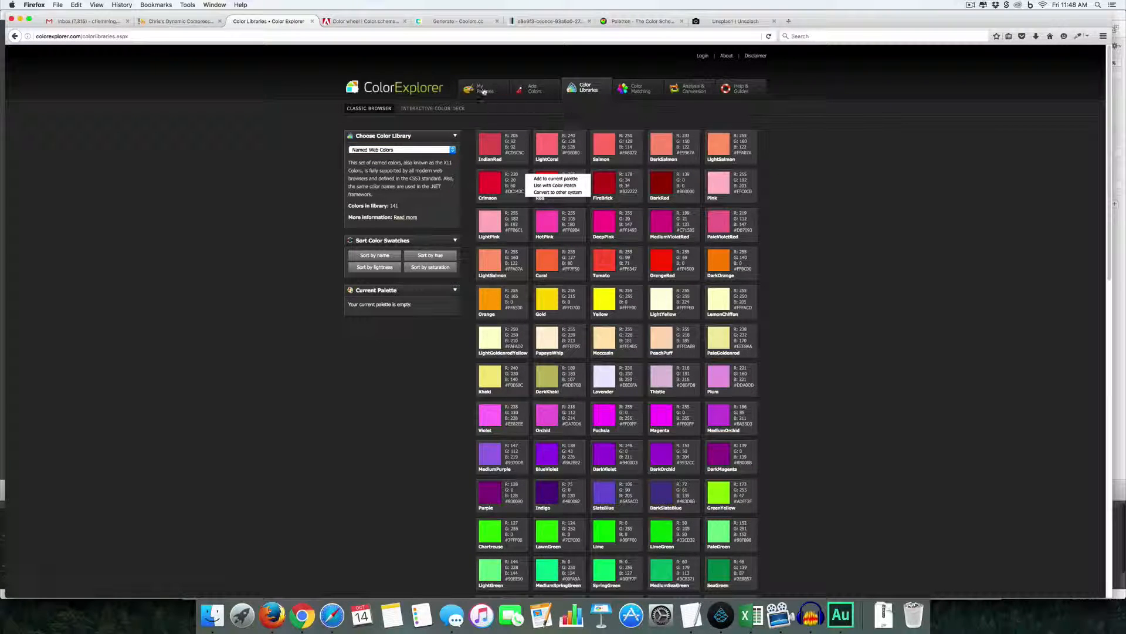
Step: Open ColorExplorer's tool for importing colors from an image
{"action": "left_click", "coordinate": [531, 88]}
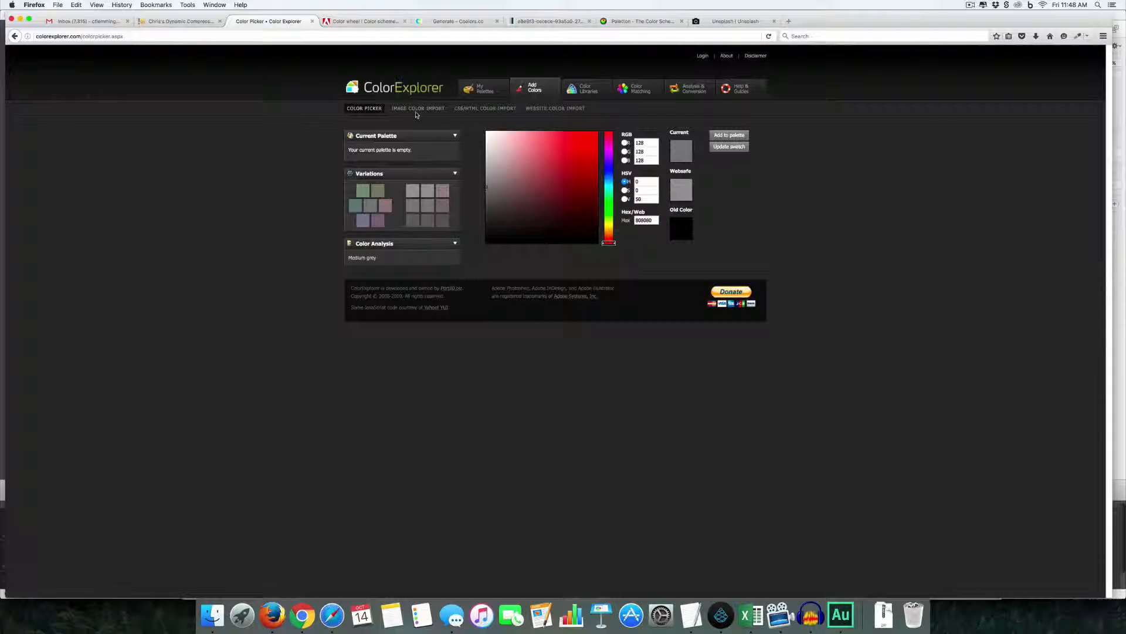
{"action": "left_click", "coordinate": [417, 109]}
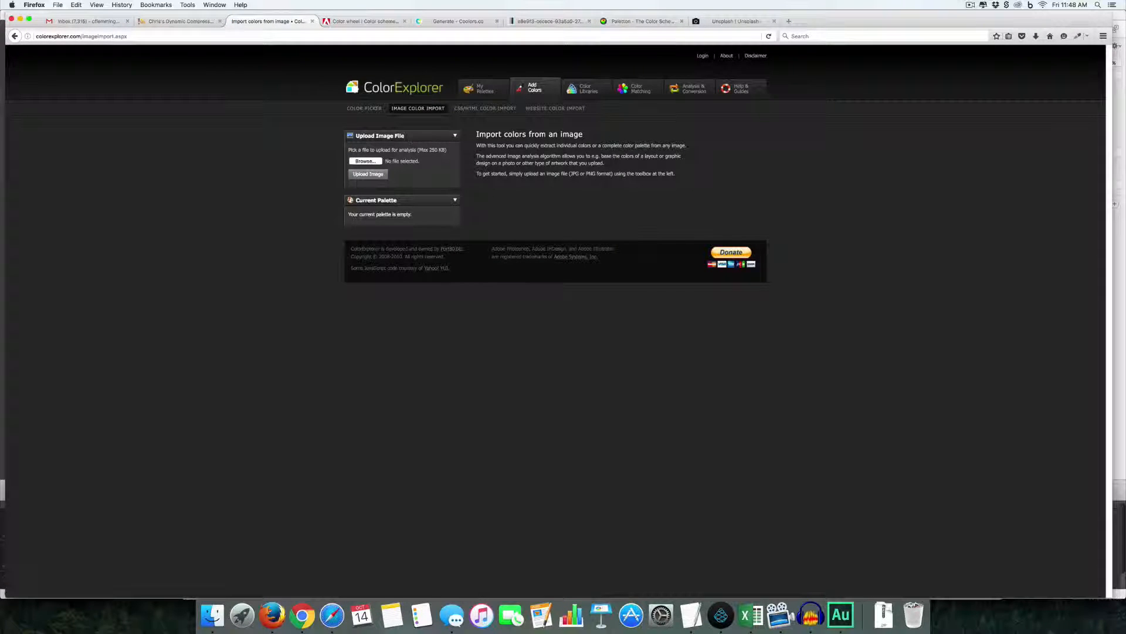
Step: Switch to Unsplash, find the blue and yellow parrot photo and open its full-size download
{"action": "left_click", "coordinate": [736, 21]}
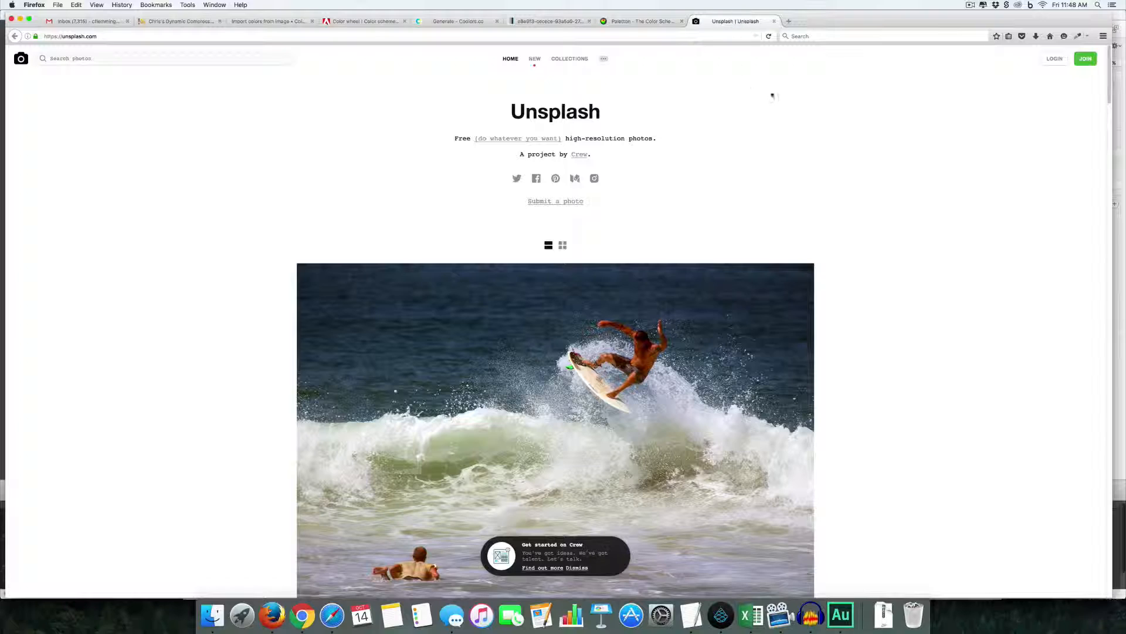
{"action": "scroll", "coordinate": [462, 235], "scroll_direction": "down", "scroll_amount": 10}
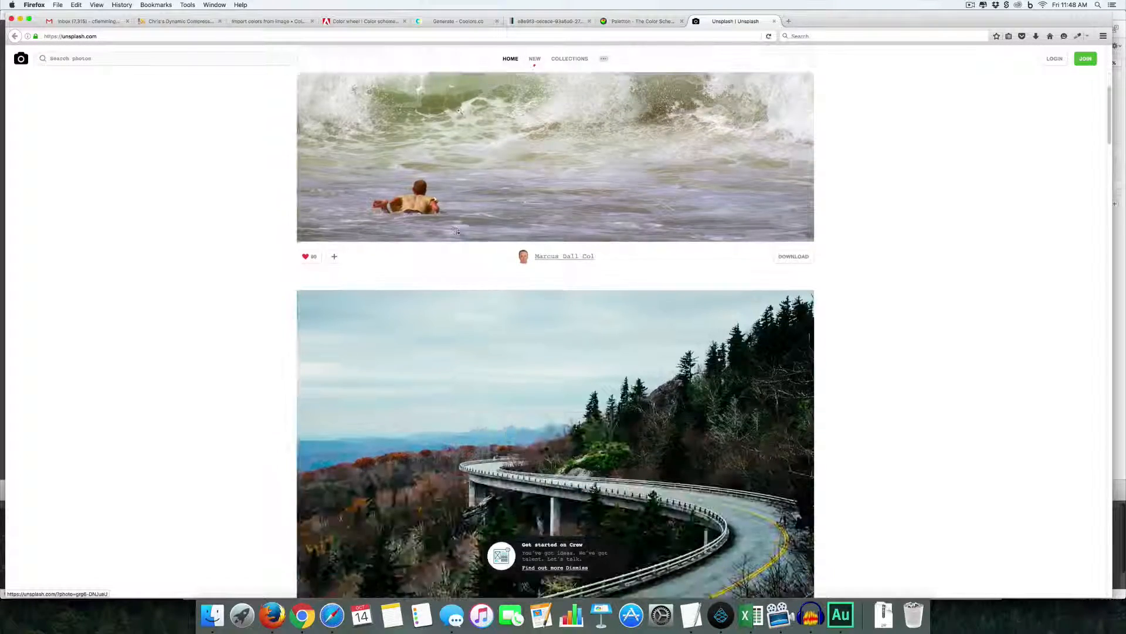
{"action": "scroll", "coordinate": [459, 216], "scroll_direction": "down", "scroll_amount": 6}
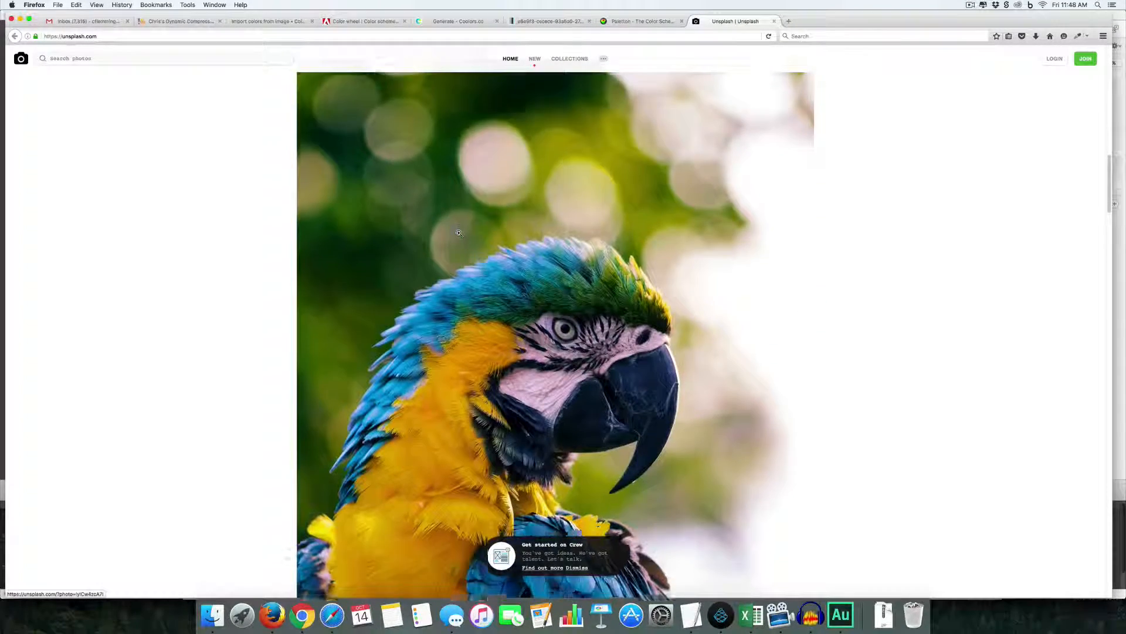
{"action": "scroll", "coordinate": [459, 216], "scroll_direction": "down", "scroll_amount": 2}
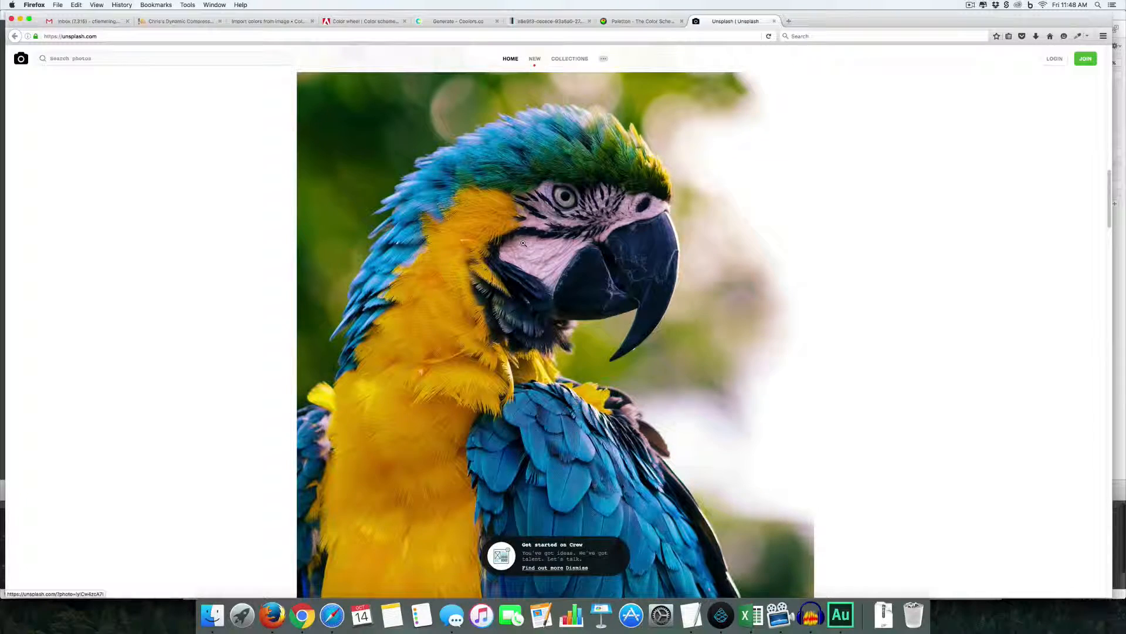
{"action": "left_click", "coordinate": [523, 243]}
{"action": "left_click", "coordinate": [579, 370]}
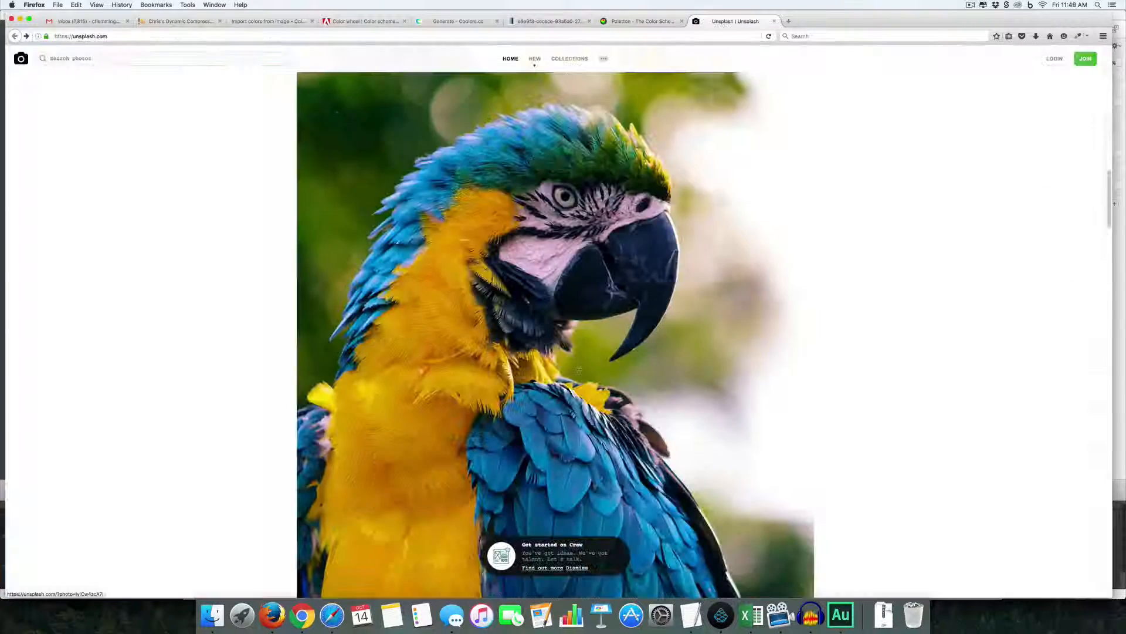
{"action": "scroll", "coordinate": [578, 369], "scroll_direction": "down", "scroll_amount": 6}
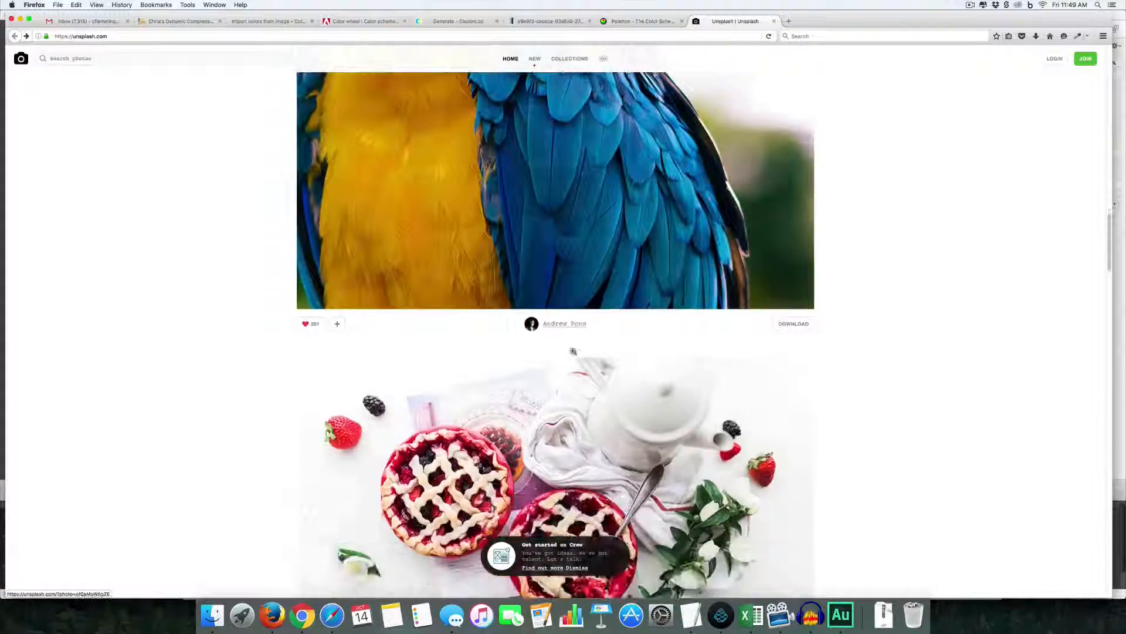
{"action": "left_click", "coordinate": [795, 323]}
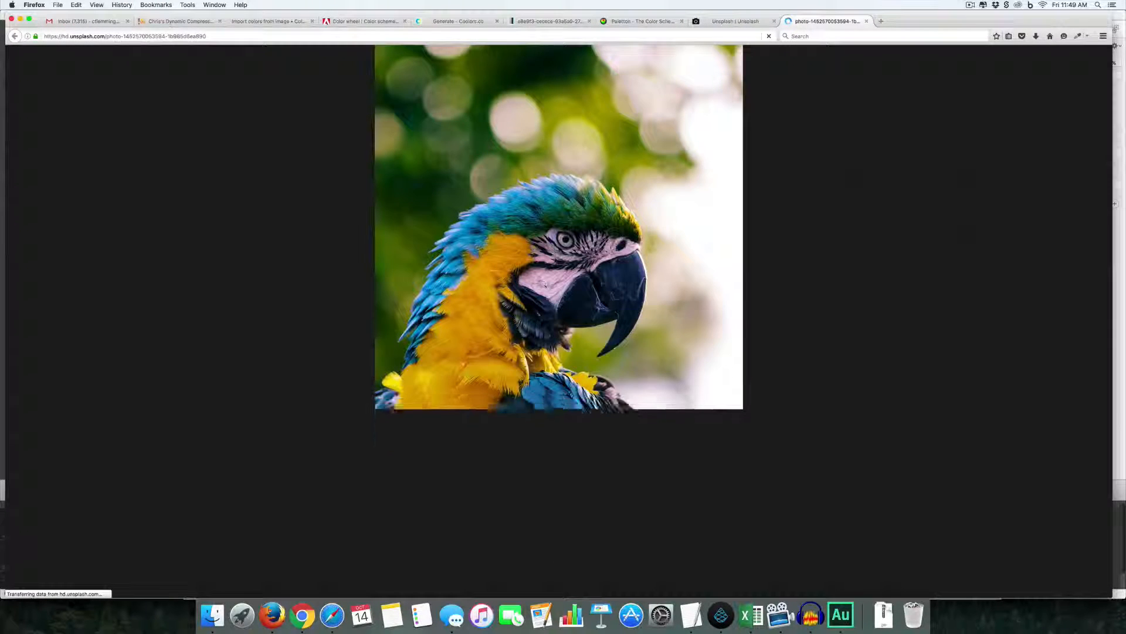
Step: Save the full-size parrot photo to the computer
{"action": "right_click", "coordinate": [515, 271]}
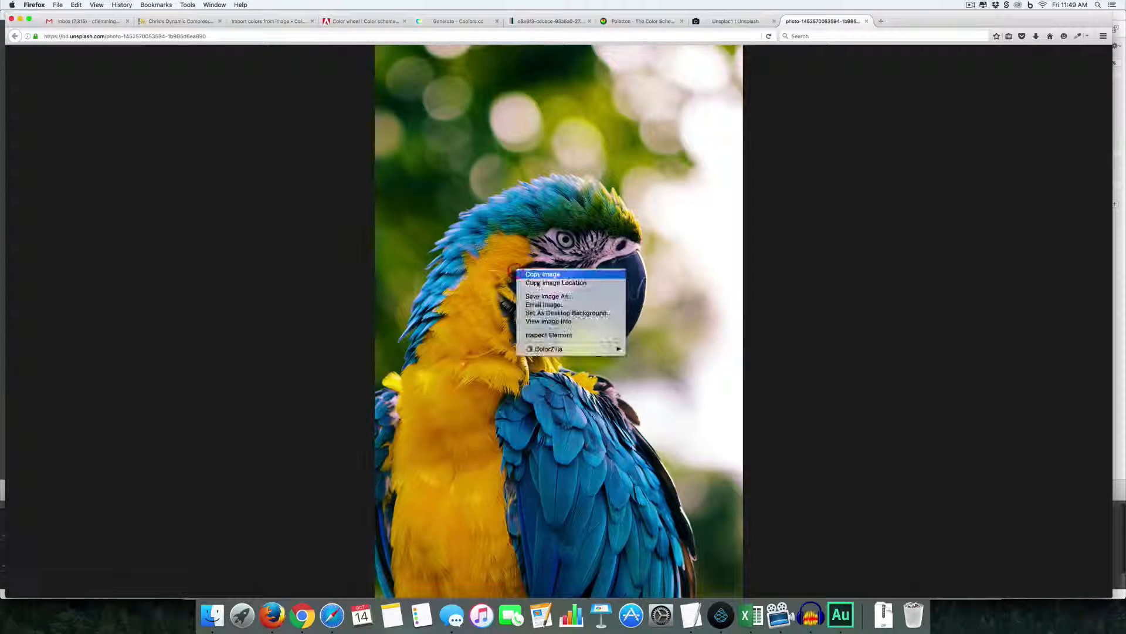
{"action": "left_click", "coordinate": [559, 296]}
{"action": "key", "text": "Return"}
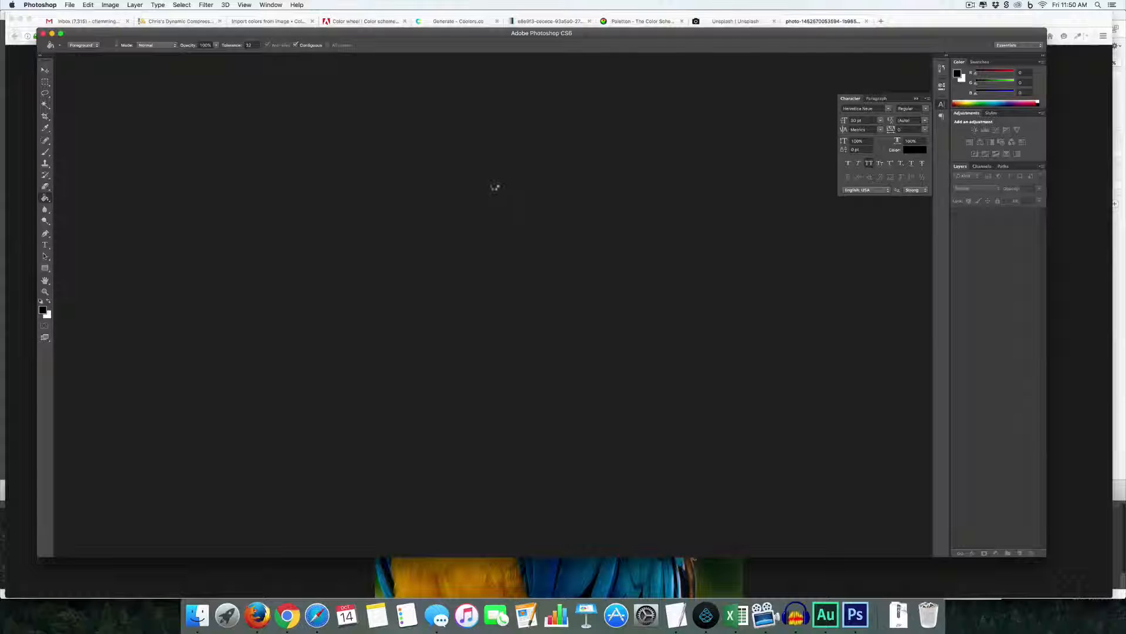
Step: In Photoshop, start a Save for Web export of the parrot photo and set its width to 300 px
{"action": "left_click", "coordinate": [70, 5]}
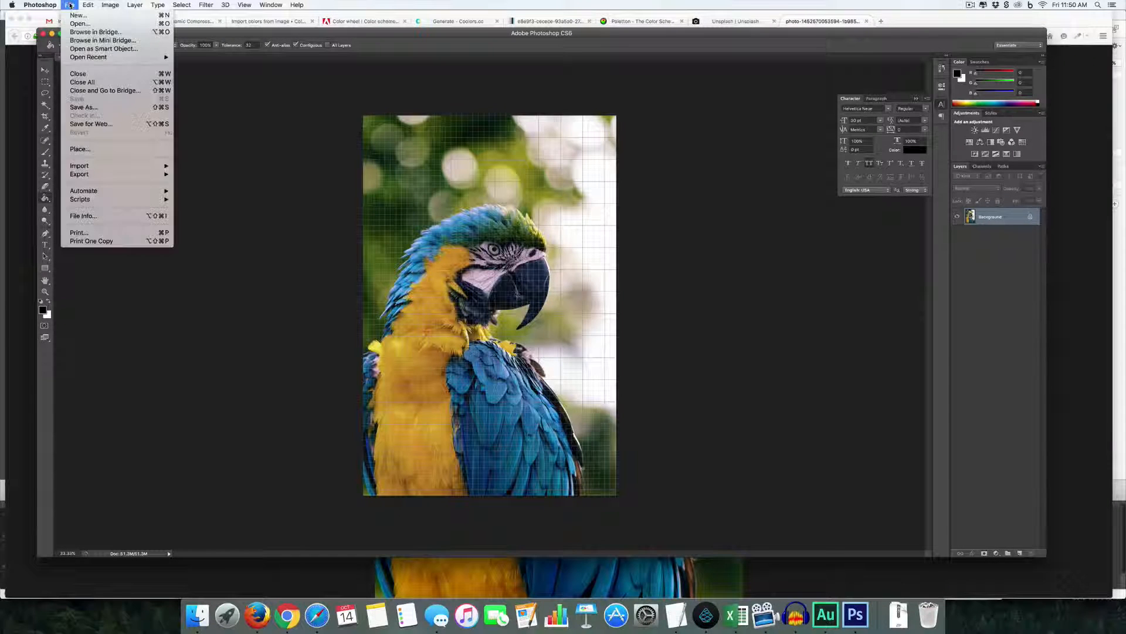
{"action": "left_click", "coordinate": [116, 124]}
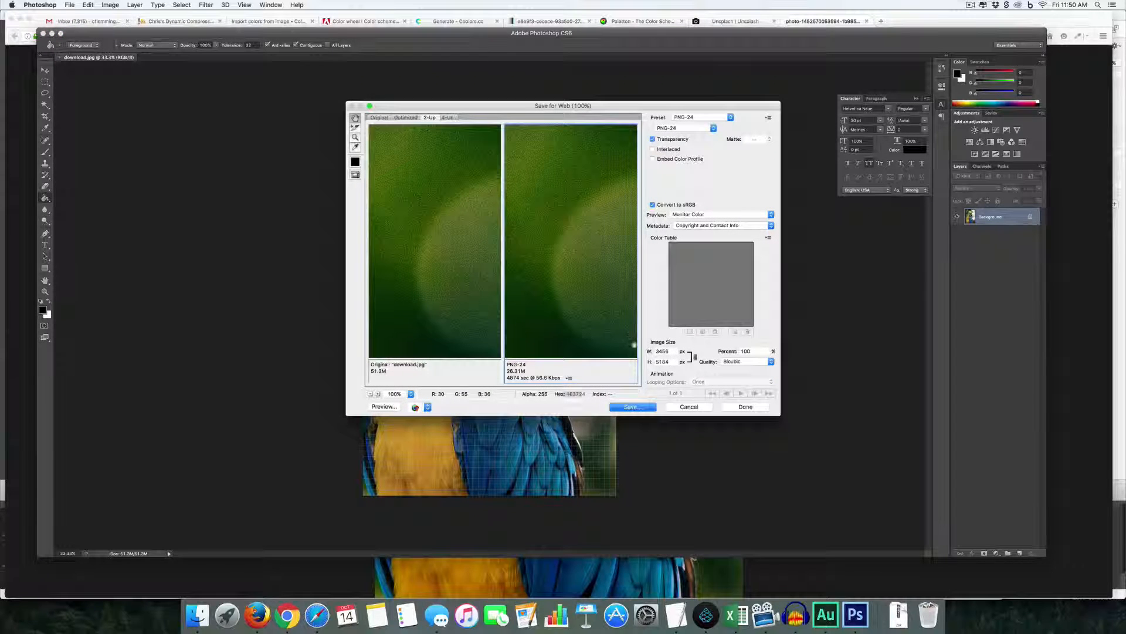
{"action": "left_click_drag", "start_coordinate": [673, 351], "coordinate": [643, 351]}
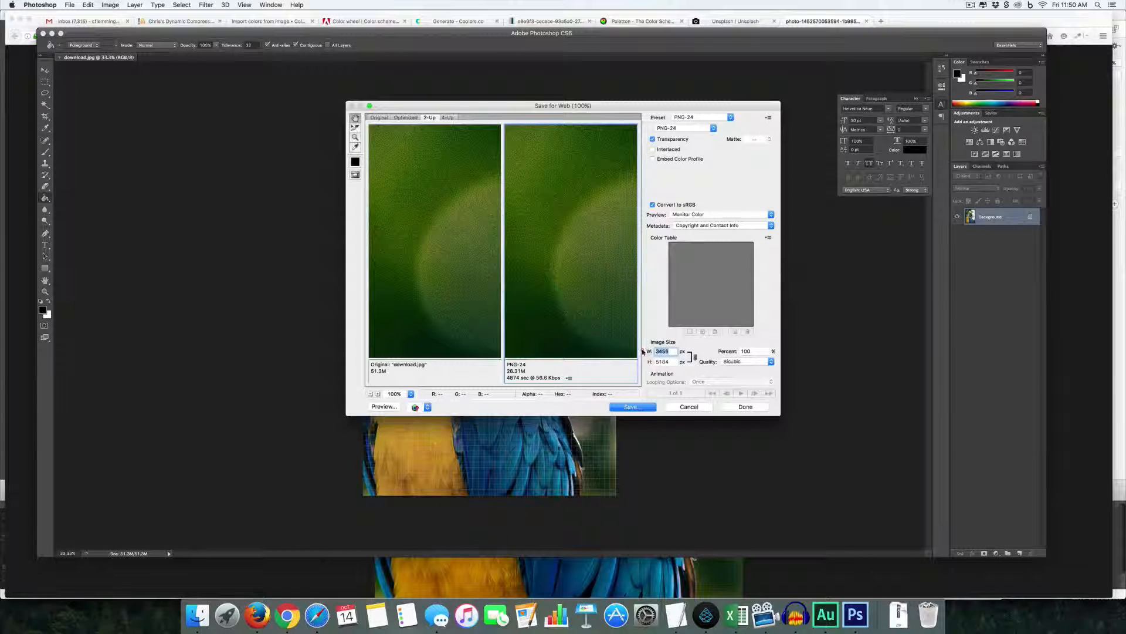
{"action": "type", "text": "300"}
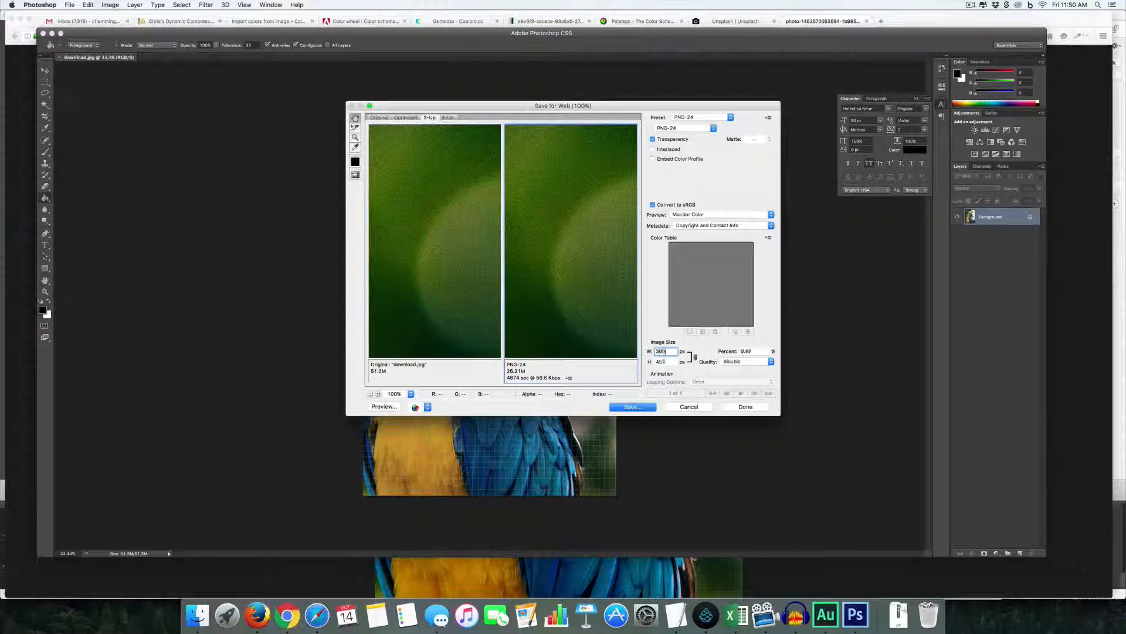
{"action": "key", "text": "Tab"}
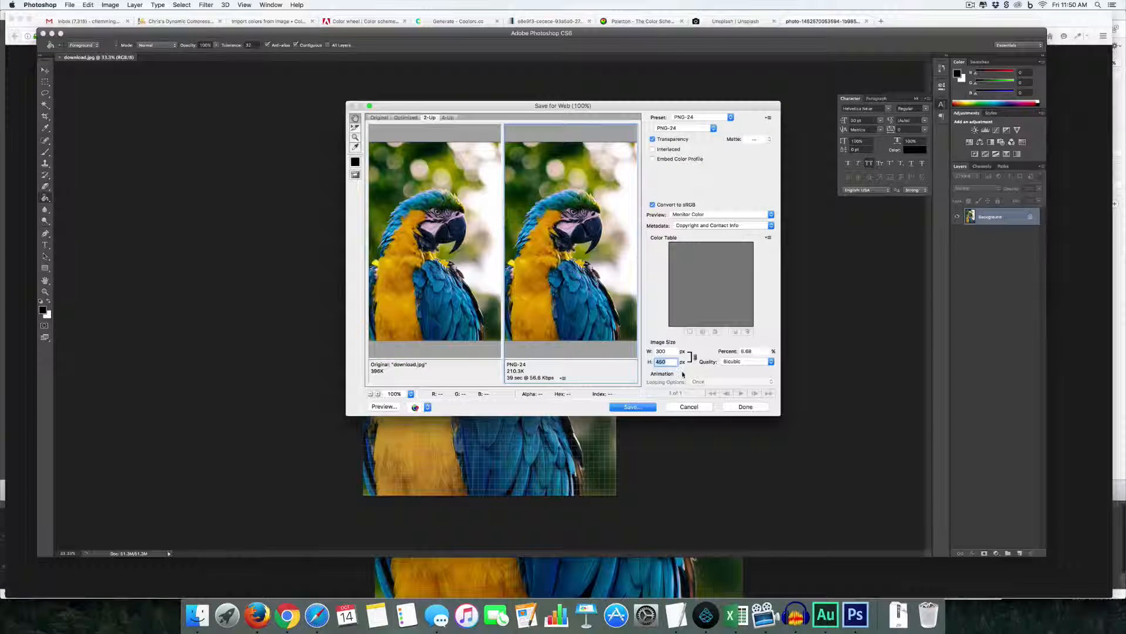
Step: Set the export format to JPEG and save the optimized image in the "5 free color pickers" folder
{"action": "left_click", "coordinate": [713, 128]}
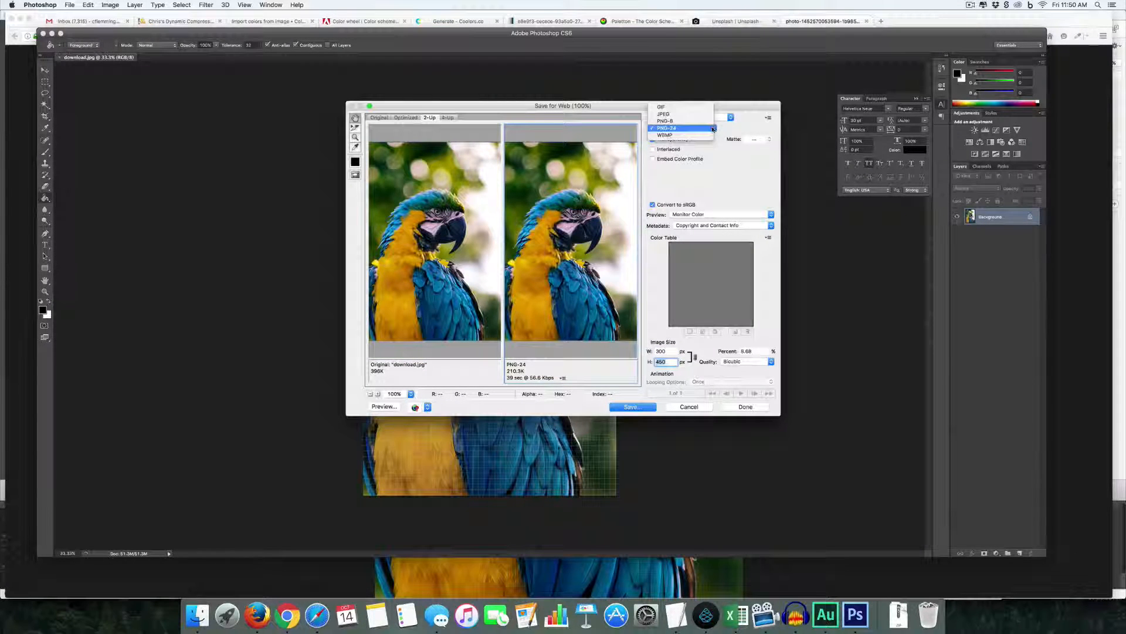
{"action": "left_click", "coordinate": [699, 116]}
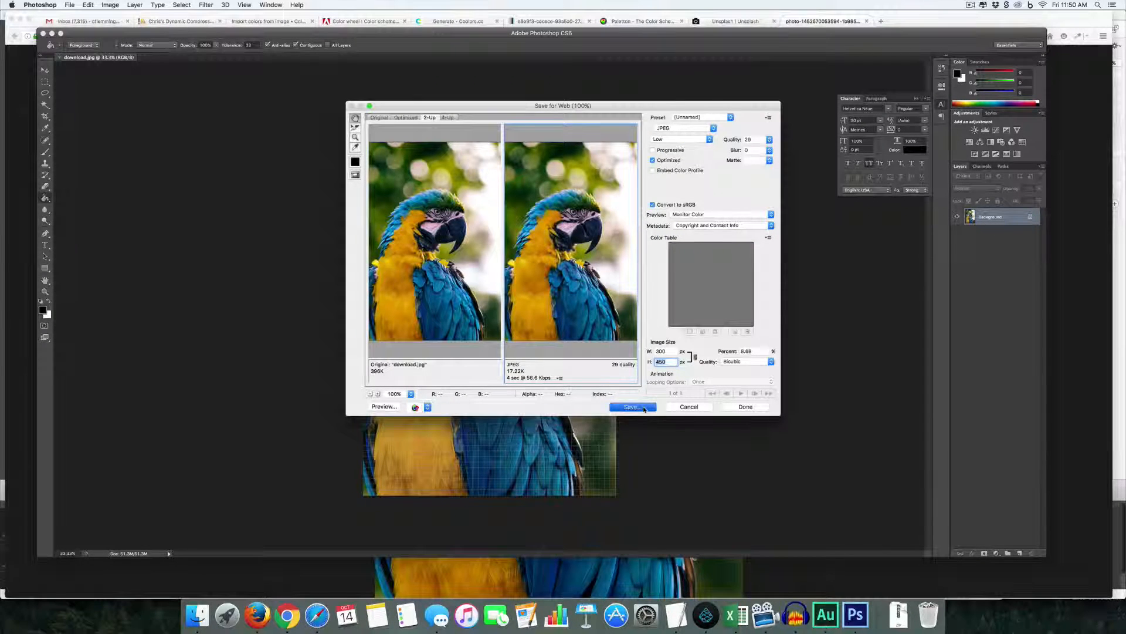
{"action": "left_click", "coordinate": [644, 407]}
{"action": "left_click", "coordinate": [506, 35]}
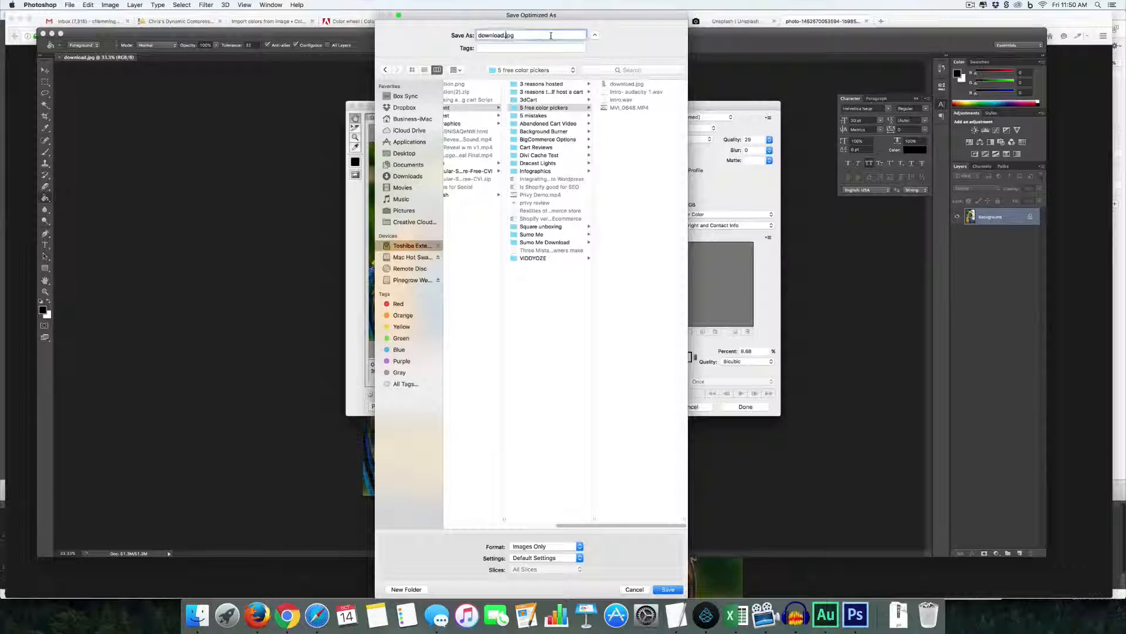
{"action": "key", "text": "Return"}
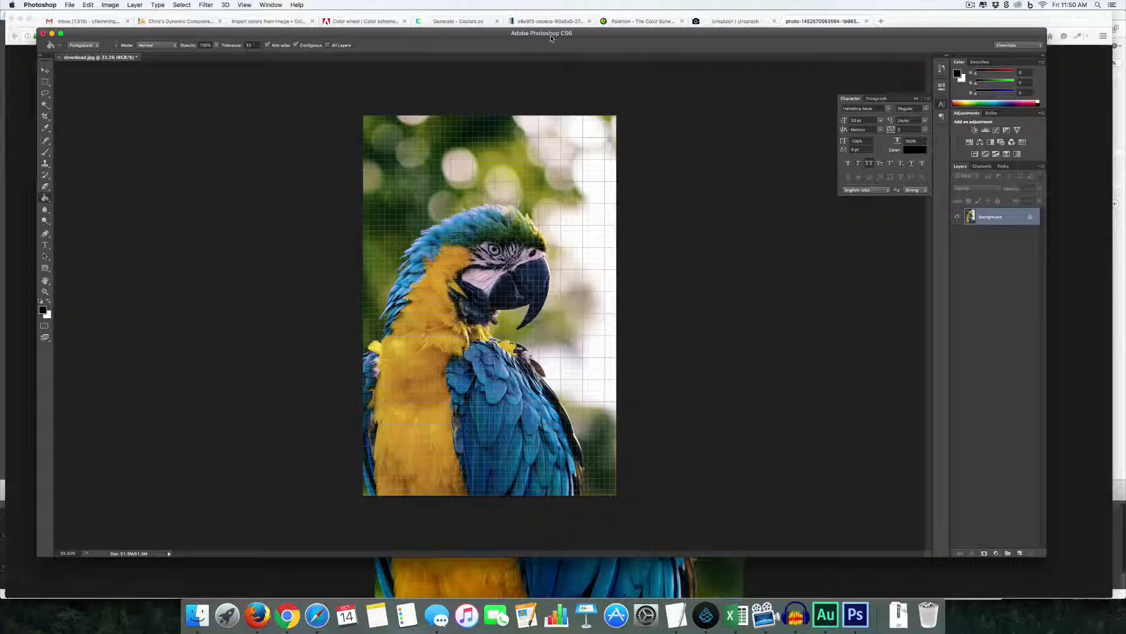
Step: Switch to ColorExplorer in Firefox and upload download.jpg1 from the "5 free color pickers" folder for image color import
{"action": "key", "text": "super+Tab"}
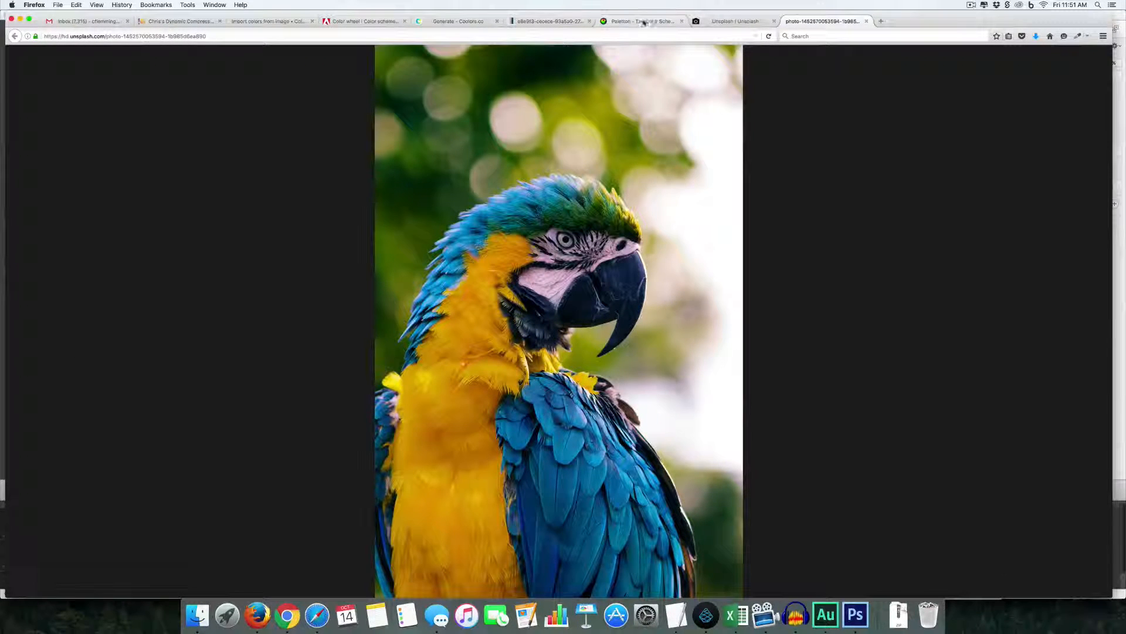
{"action": "left_click", "coordinate": [266, 22]}
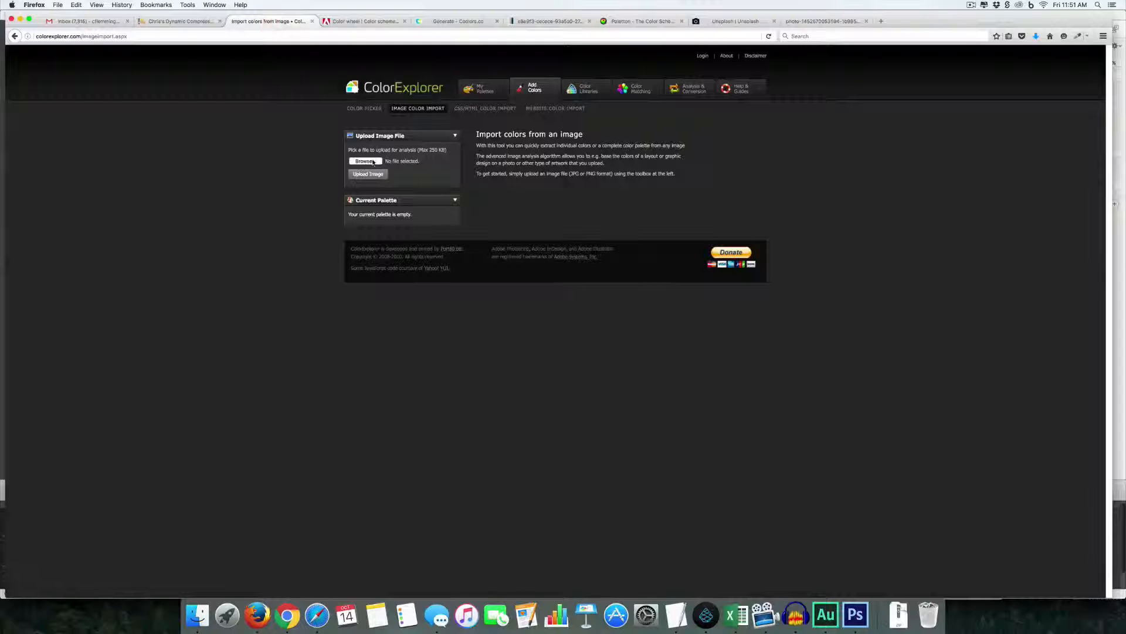
{"action": "left_click", "coordinate": [374, 162]}
{"action": "left_click", "coordinate": [645, 133]}
{"action": "left_click", "coordinate": [754, 297]}
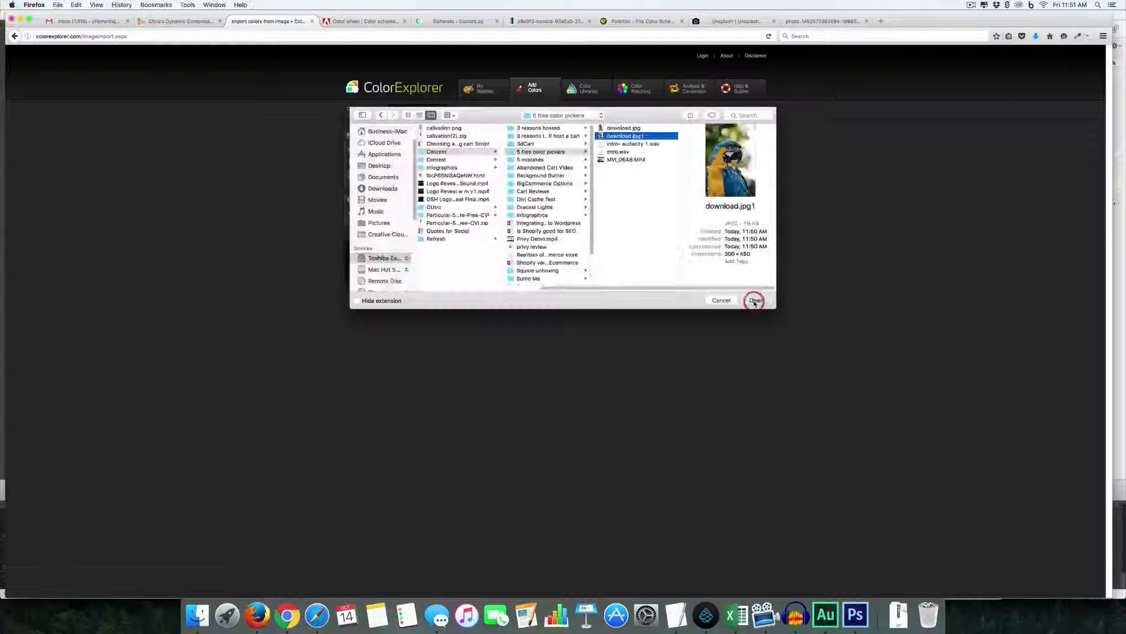
{"action": "left_click", "coordinate": [376, 175]}
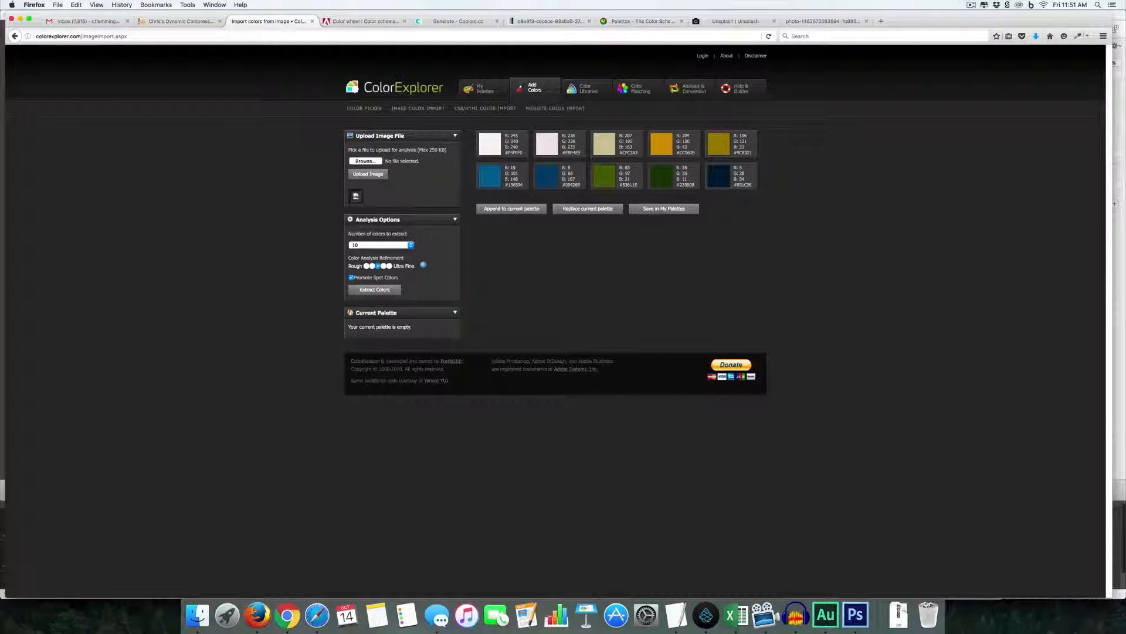
Step: Append the colors extracted from the parrot photo to the current palette and save them in My Palettes
{"action": "left_click", "coordinate": [665, 209]}
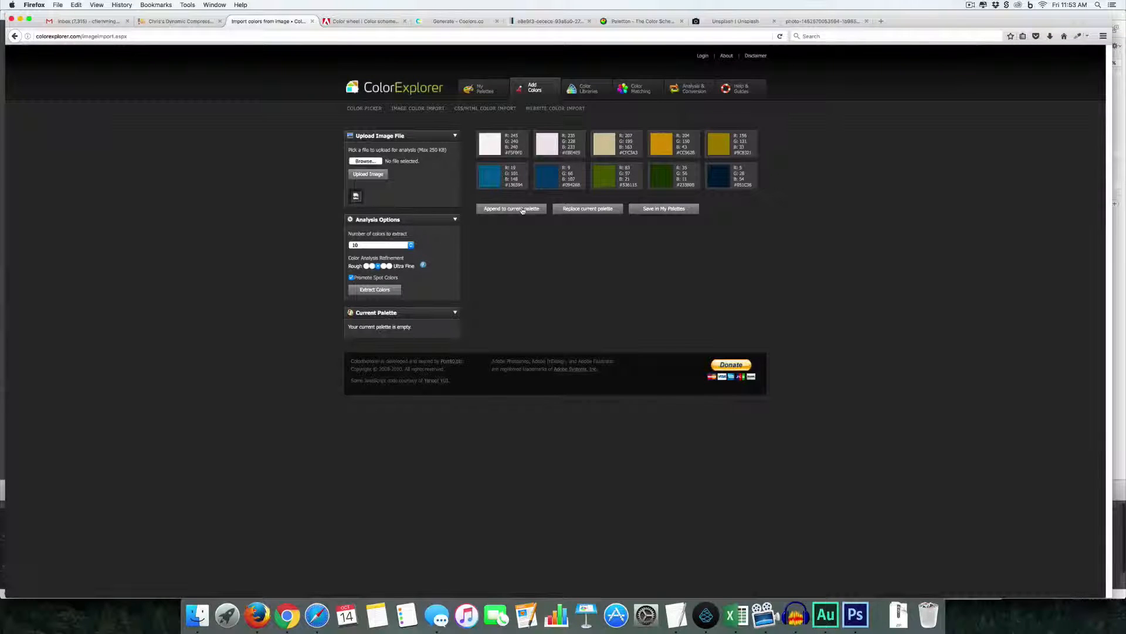
{"action": "left_click", "coordinate": [522, 210]}
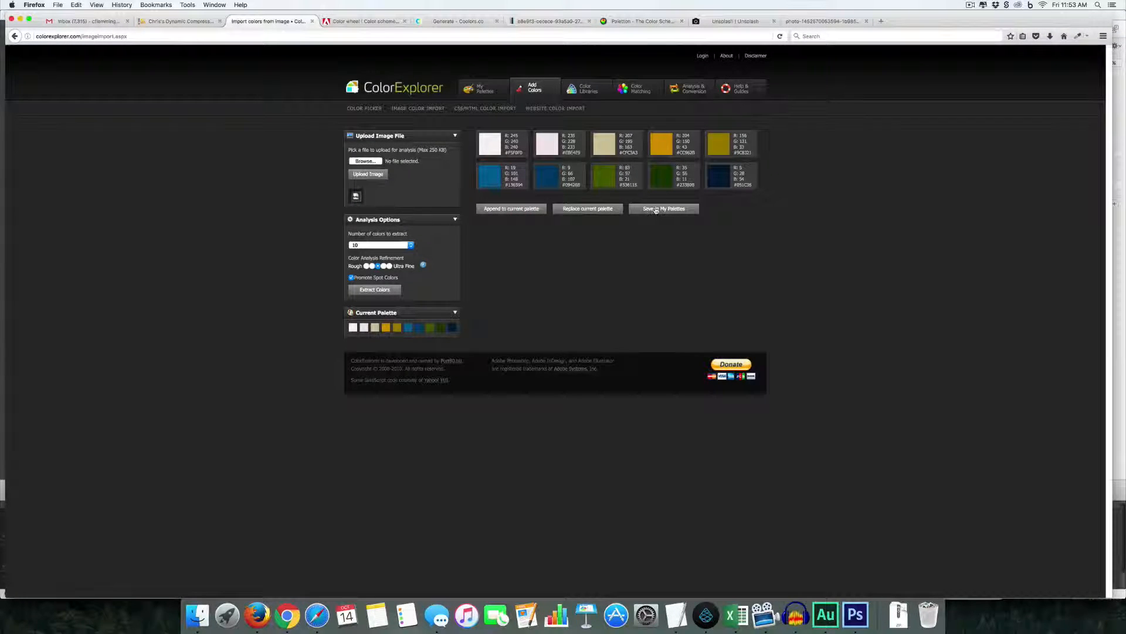
{"action": "left_click", "coordinate": [656, 210]}
{"action": "left_click", "coordinate": [592, 260]}
Step: Open the saved palettes, export the first Image Import palette as a PNG file and save it to the computer
{"action": "left_click", "coordinate": [482, 89]}
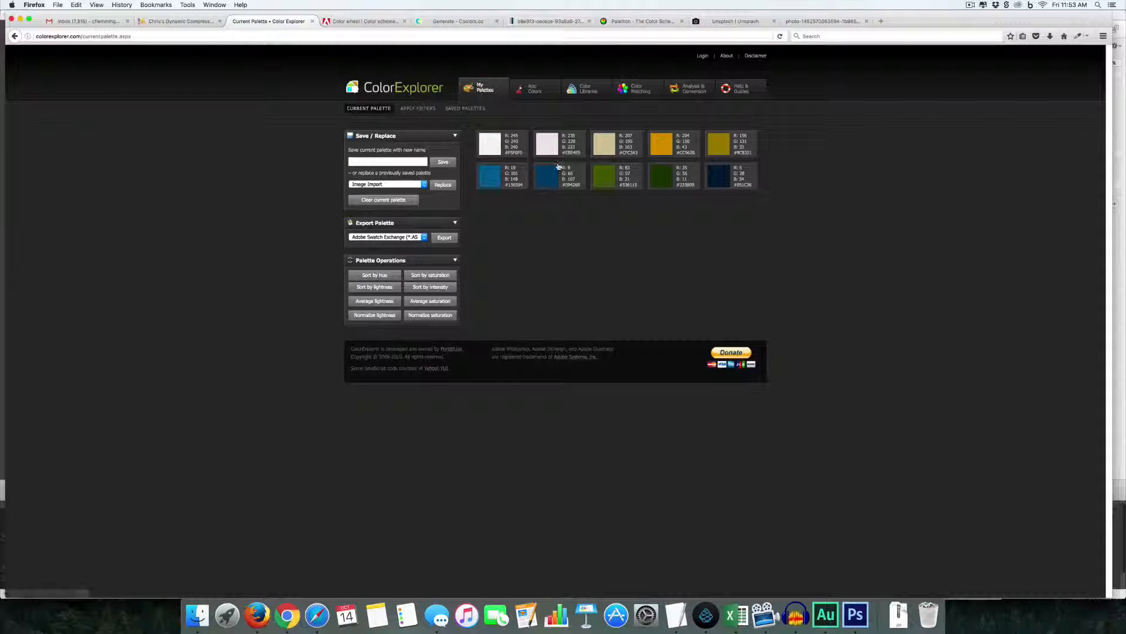
{"action": "right_click", "coordinate": [558, 166]}
{"action": "left_click", "coordinate": [478, 110]}
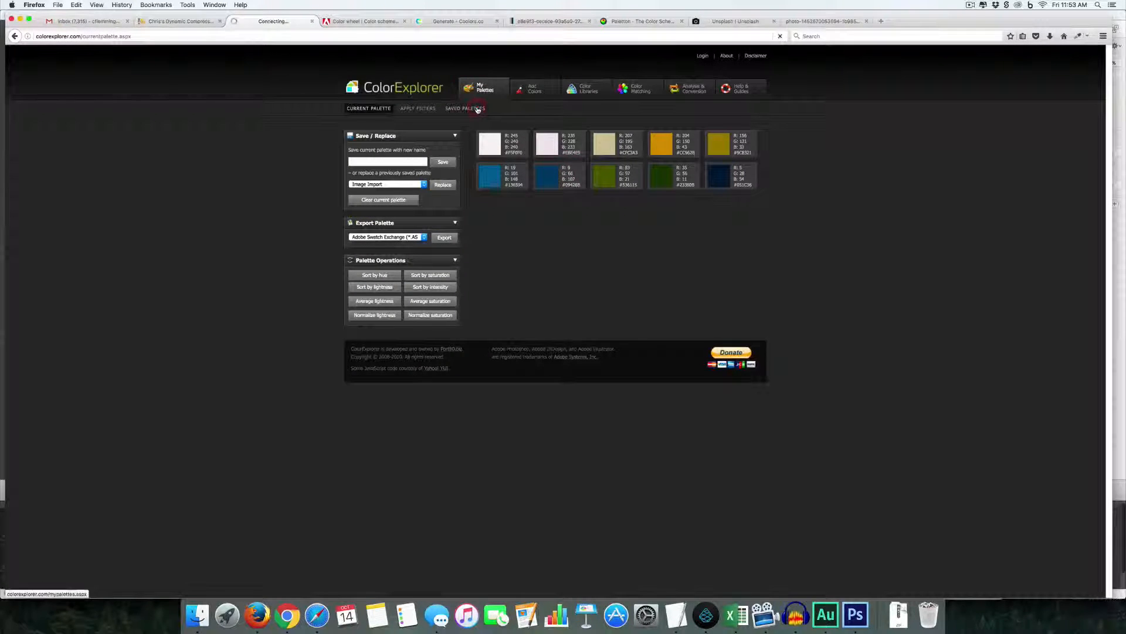
{"action": "right_click", "coordinate": [603, 151]}
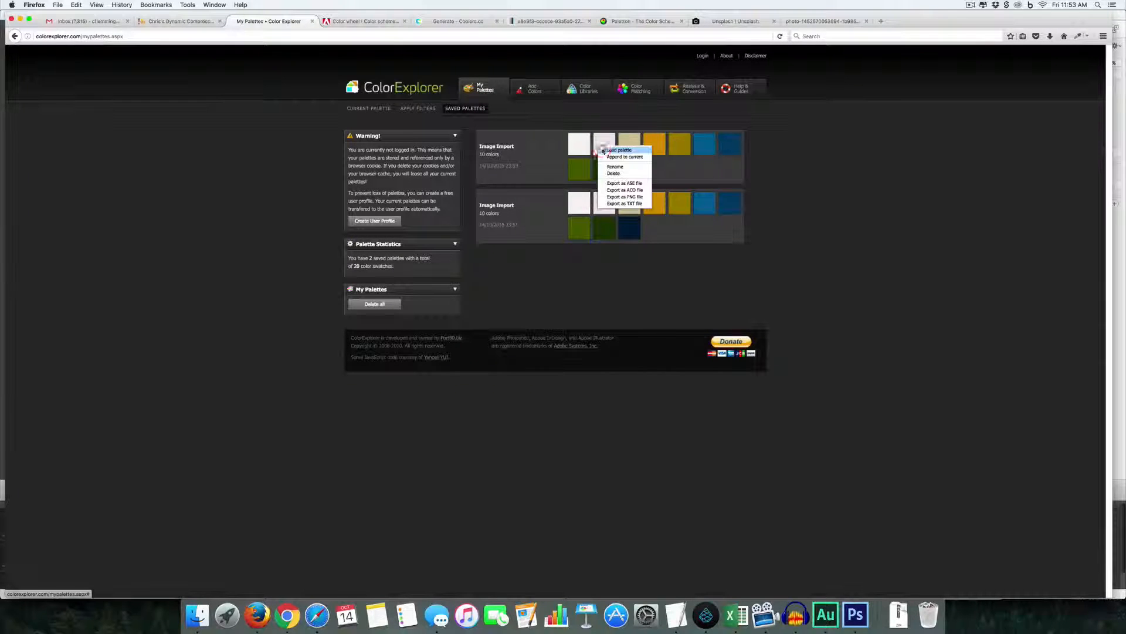
{"action": "left_click", "coordinate": [616, 197]}
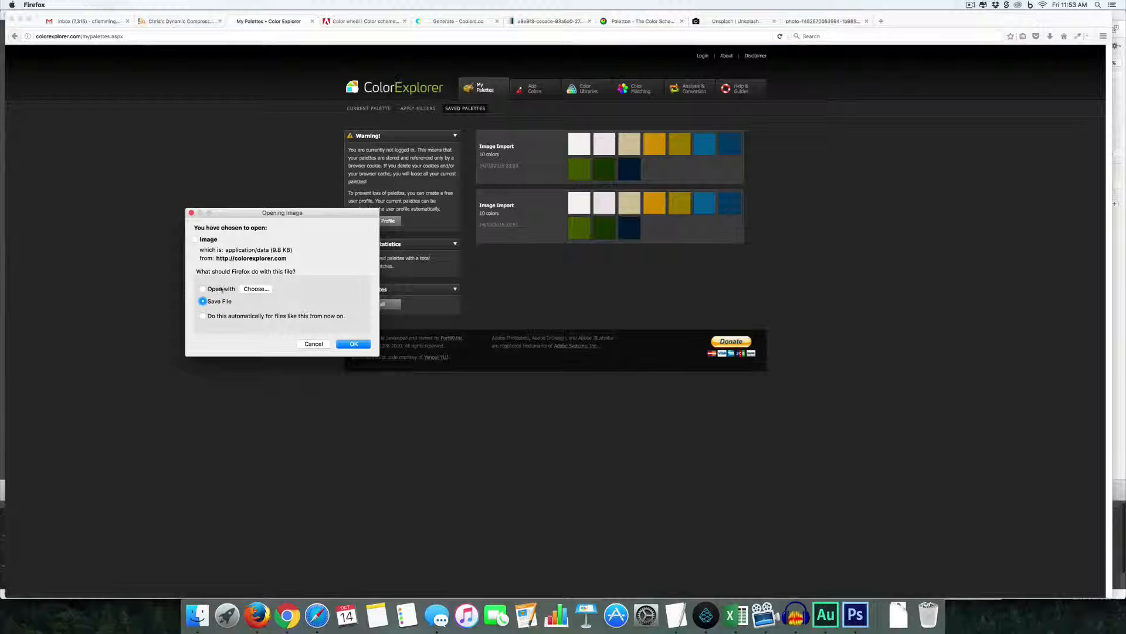
{"action": "left_click", "coordinate": [218, 288]}
{"action": "left_click", "coordinate": [214, 302]}
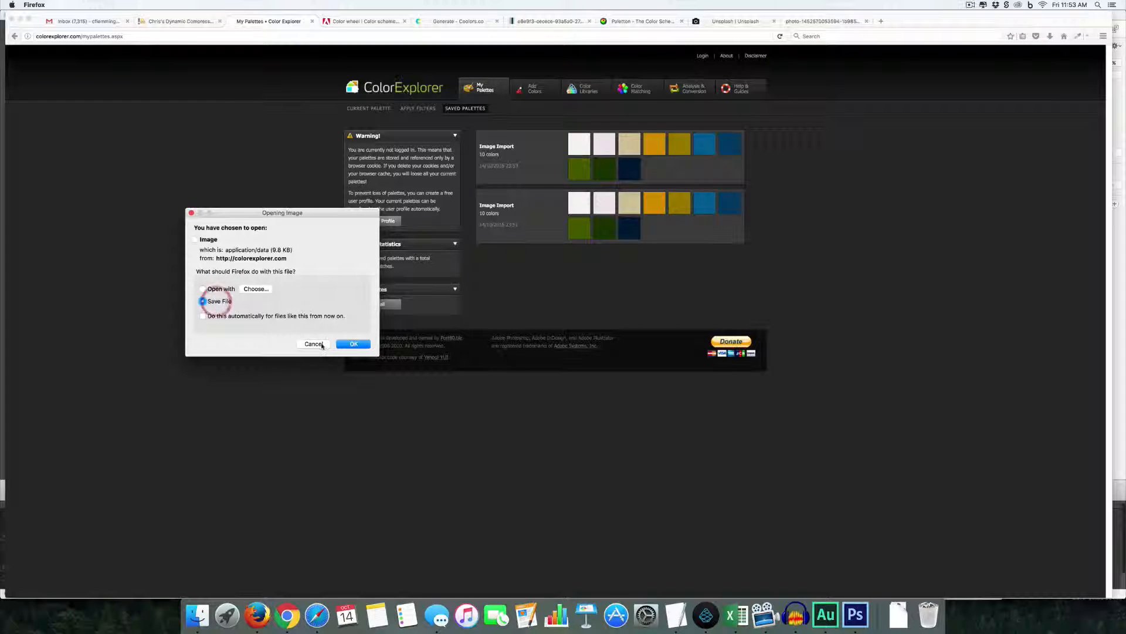
{"action": "left_click", "coordinate": [353, 343]}
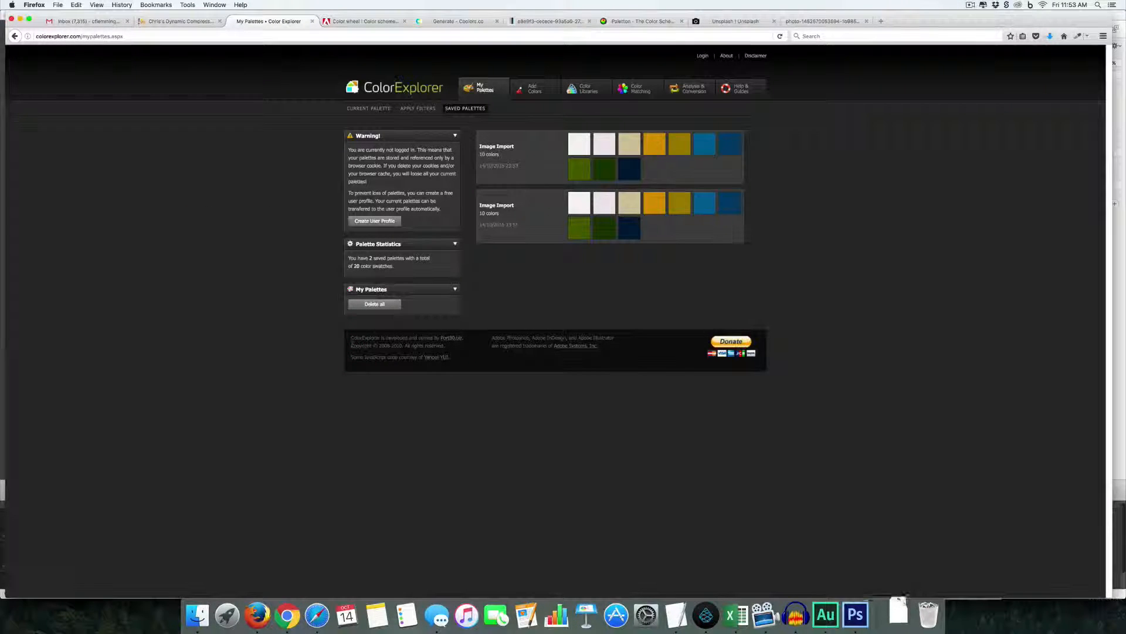